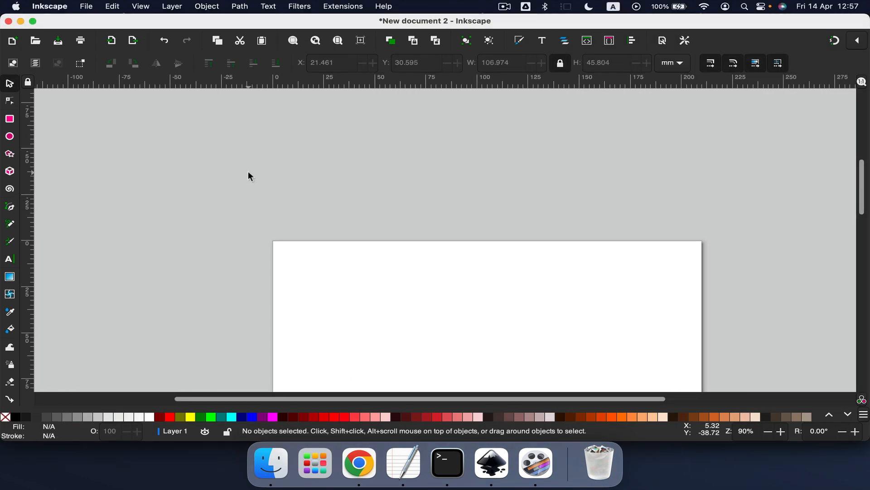
pyautogui.click(86, 6)
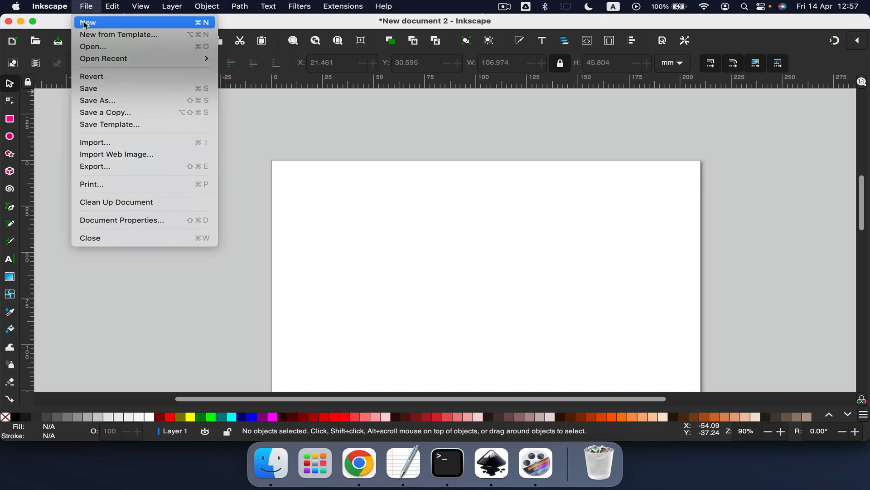
pyautogui.click(99, 102)
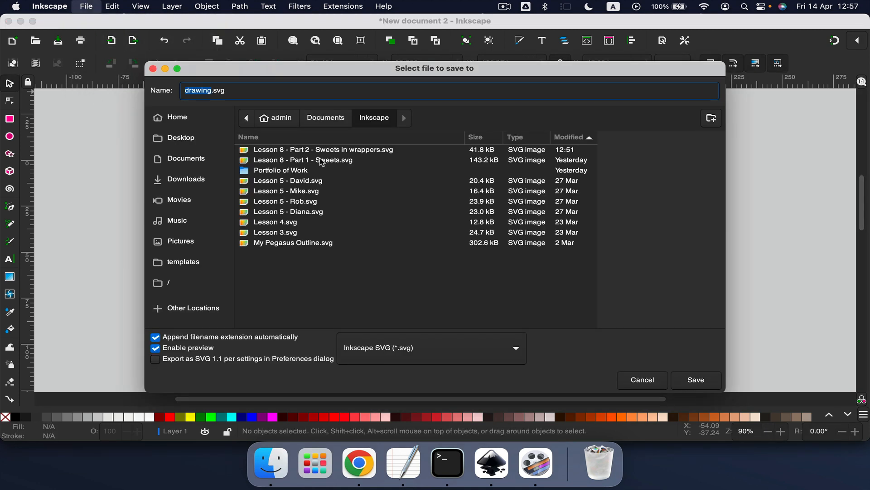
pyautogui.click(283, 151)
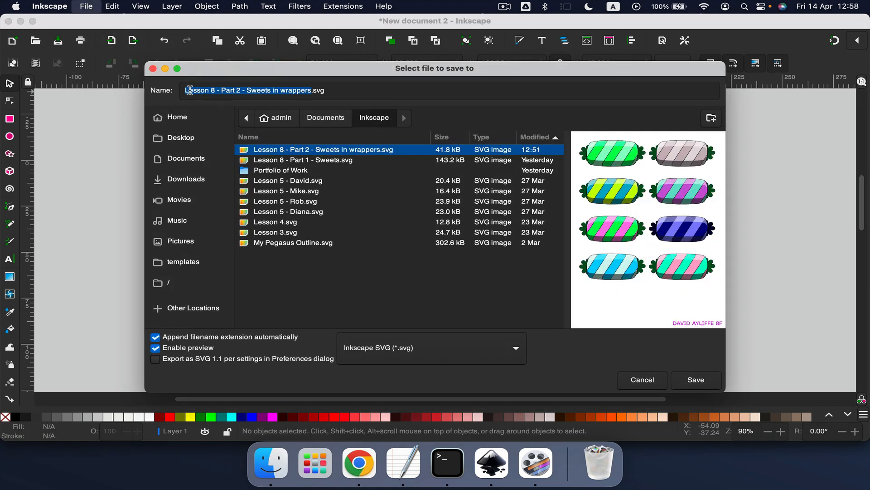
pyautogui.click(312, 90)
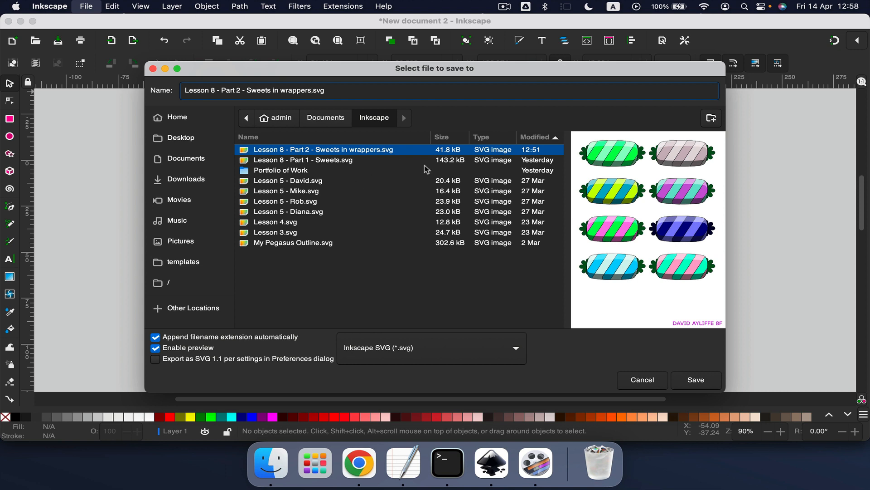
pyautogui.click(646, 379)
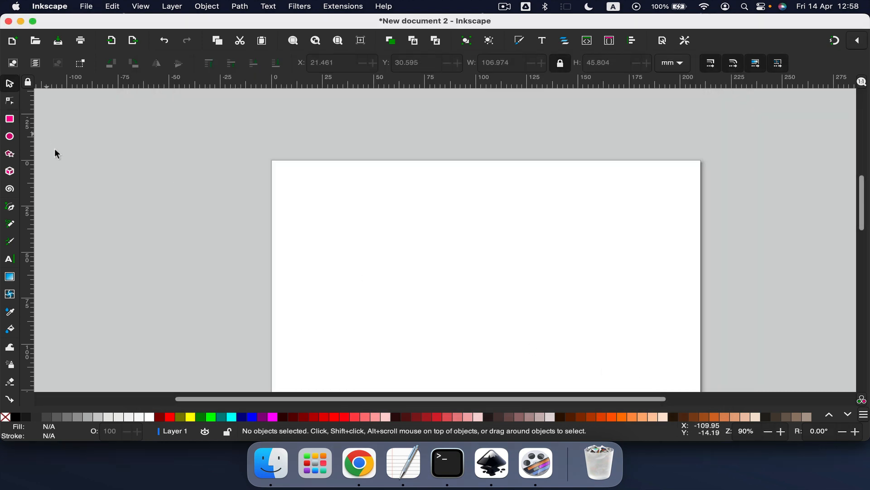
# - Draw a two-corner star about 74 mm high over the page's upper-left corner, with spoke ratio 0.990 and rounding 0.170
pyautogui.click(10, 154)
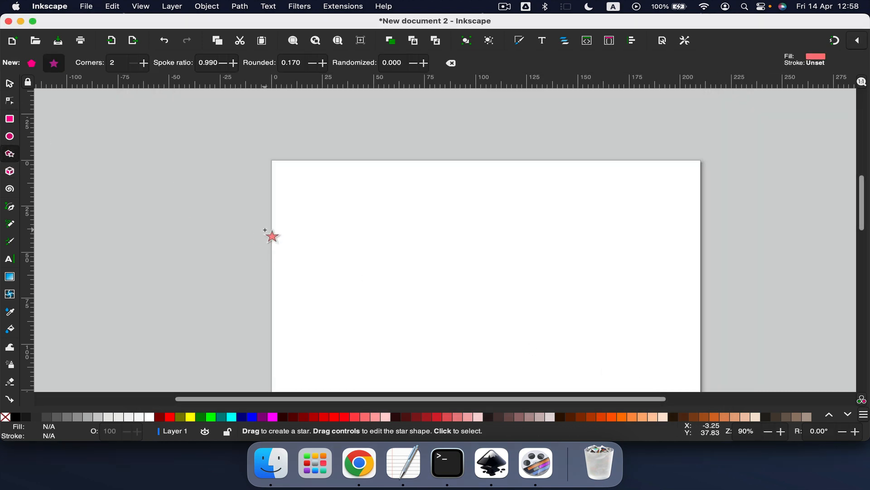
pyautogui.scroll(-2, 265, 229)
pyautogui.moveTo(286, 190); pyautogui.dragTo(350, 246)
pyautogui.click(156, 63)
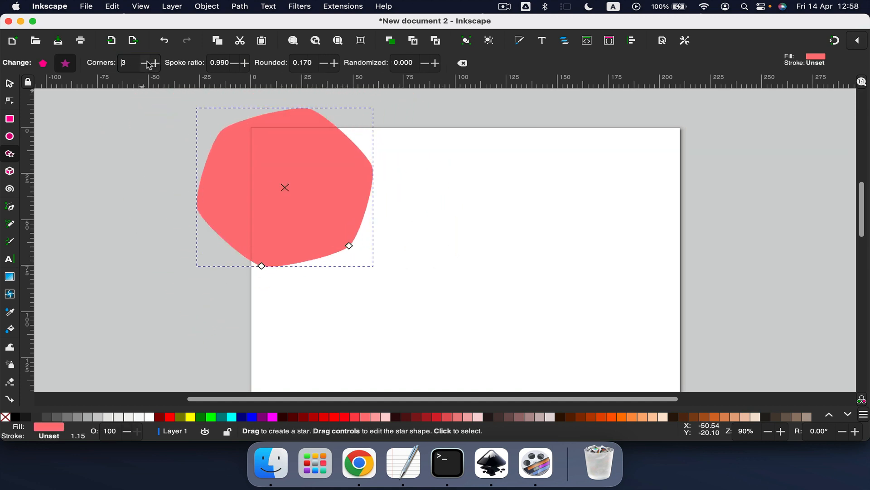
pyautogui.click(146, 64)
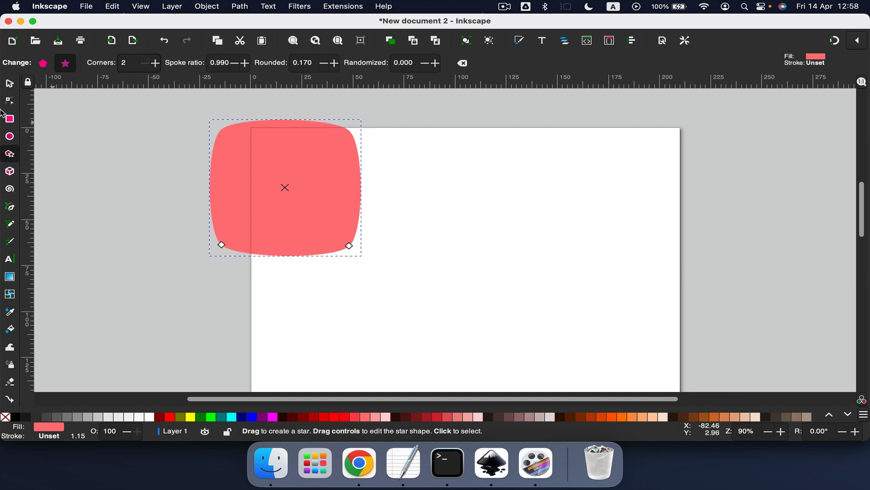
# - Move the pink rounded shape fully onto the page and stretch it horizontally to about 176 mm wide
pyautogui.click(9, 84)
pyautogui.moveTo(241, 180); pyautogui.dragTo(339, 242)
pyautogui.moveTo(456, 247); pyautogui.dragTo(661, 254)
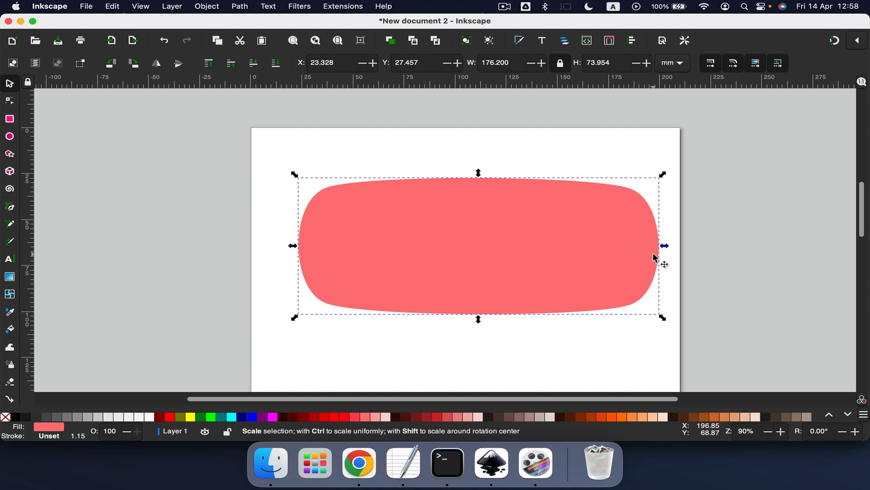
# - Draw a tall round-ended rectangle about 22 mm wide and 124 mm high beside the page and fill it orange
pyautogui.click(10, 119)
pyautogui.moveTo(86, 138)
pyautogui.mouseDown()
pyautogui.moveTo(116, 205)
pyautogui.moveTo(149, 334)
pyautogui.moveTo(131, 368)
pyautogui.mouseUp()
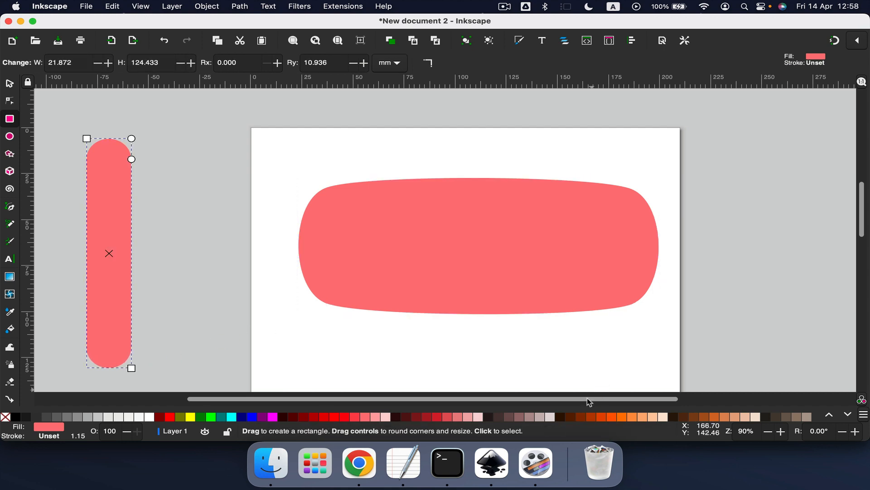
pyautogui.click(614, 418)
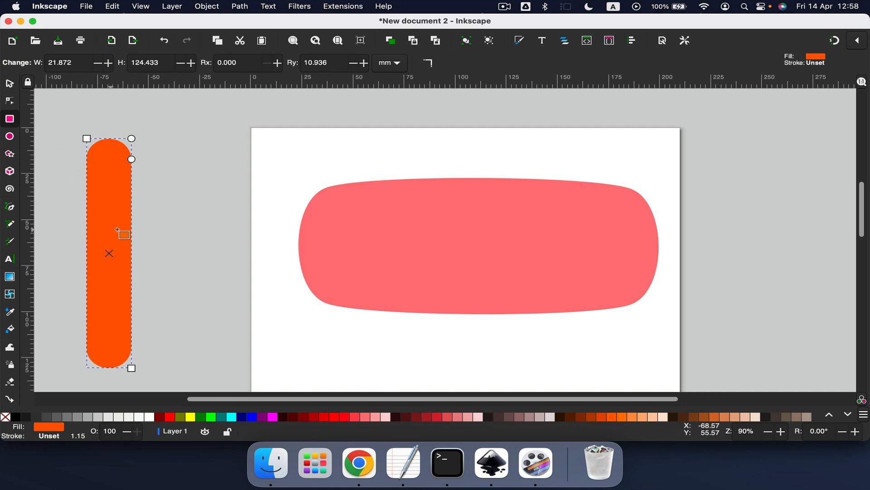
# - Rotate the orange bar clockwise into a diagonal stripe and shift it slightly up beside the page
pyautogui.click(9, 85)
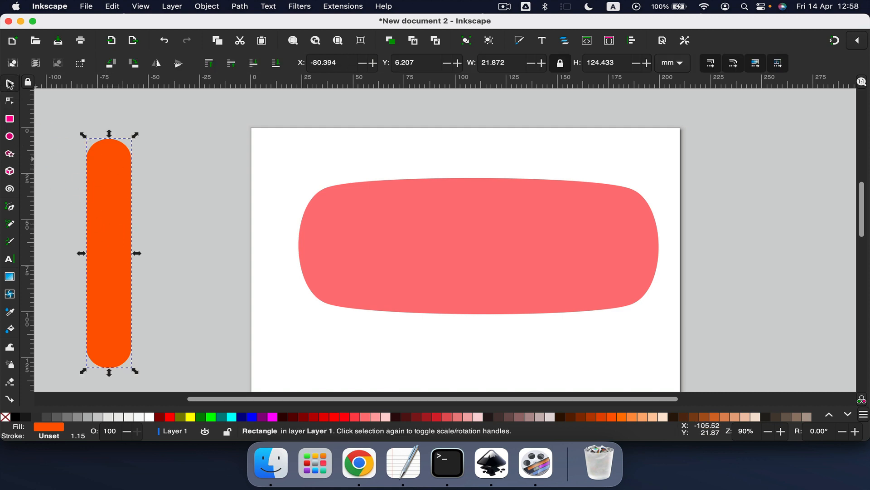
pyautogui.click(121, 160)
pyautogui.moveTo(135, 135); pyautogui.dragTo(184, 143)
pyautogui.moveTo(136, 204); pyautogui.dragTo(160, 174)
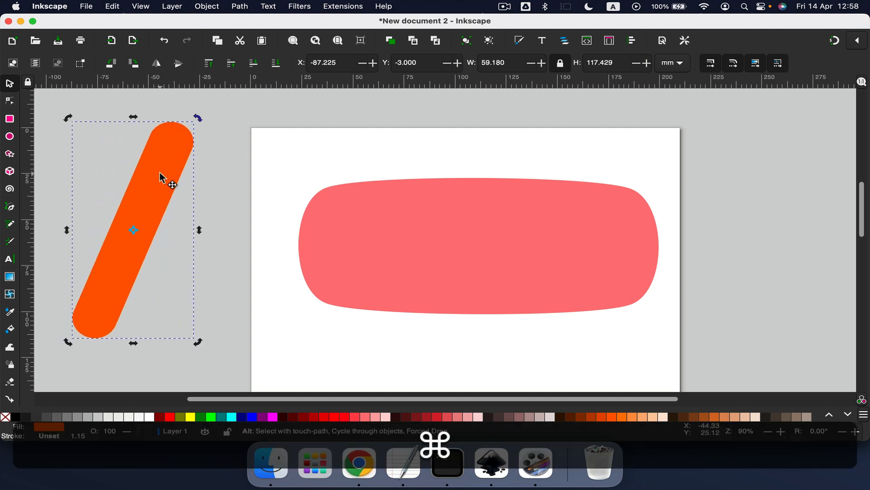
# - Duplicate the orange diagonal bar and place four of the bars side by side across the pink shape
pyautogui.press('super+d')
pyautogui.moveTo(168, 185); pyautogui.dragTo(385, 200)
pyautogui.moveTo(141, 226); pyautogui.dragTo(624, 272)
pyautogui.press('super+d')
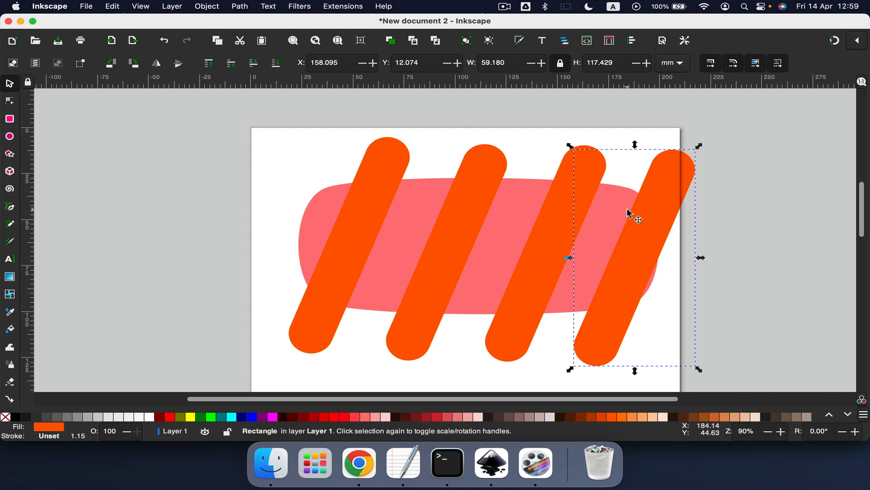
# - Distribute the centres of all four orange bars evenly, both horizontally and vertically
pyautogui.click(385, 167)
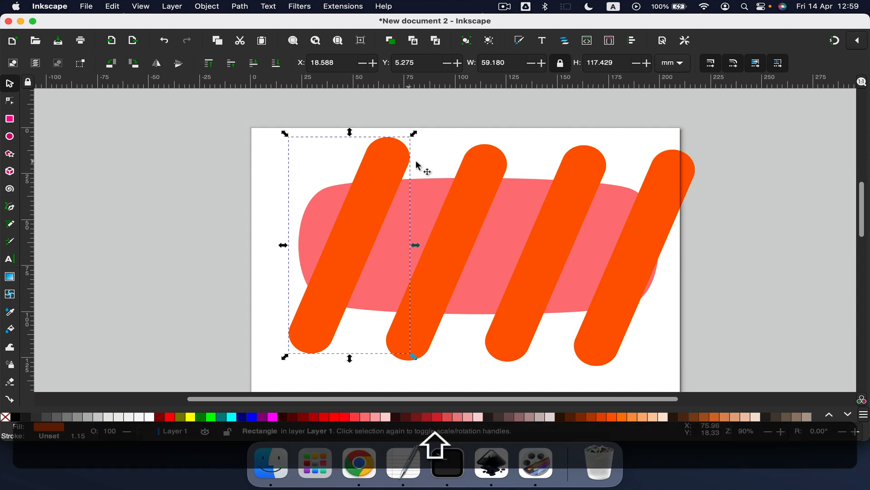
pyautogui.keyDown('shift'); pyautogui.click(485, 165); pyautogui.keyUp('shift')
pyautogui.keyDown('shift'); pyautogui.click(594, 164); pyautogui.keyUp('shift')
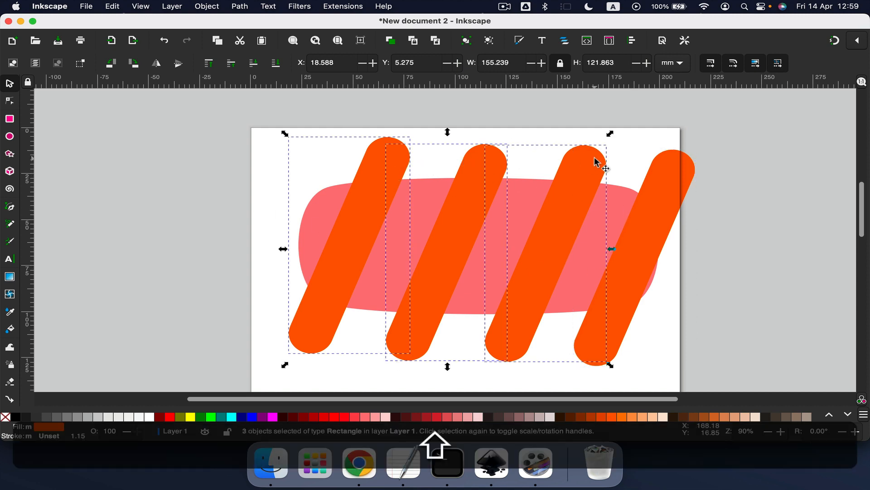
pyautogui.keyDown('shift'); pyautogui.click(668, 162); pyautogui.keyUp('shift')
pyautogui.click(632, 41)
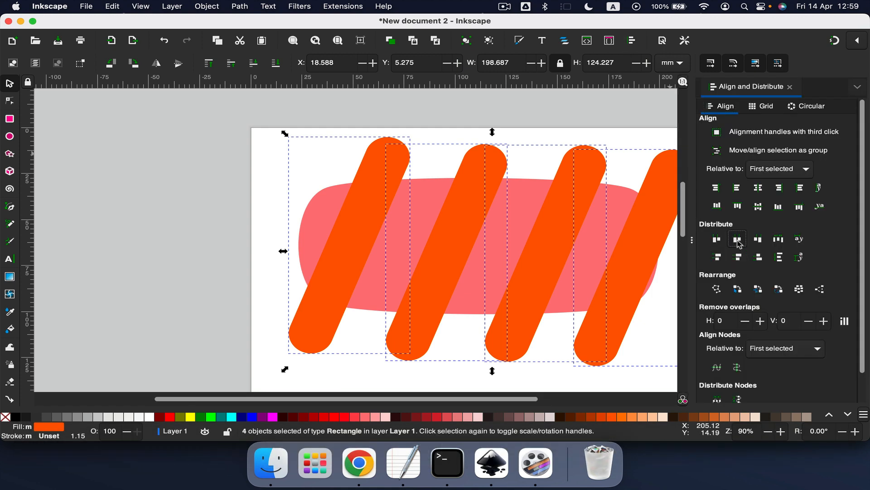
pyautogui.click(738, 240)
pyautogui.click(738, 257)
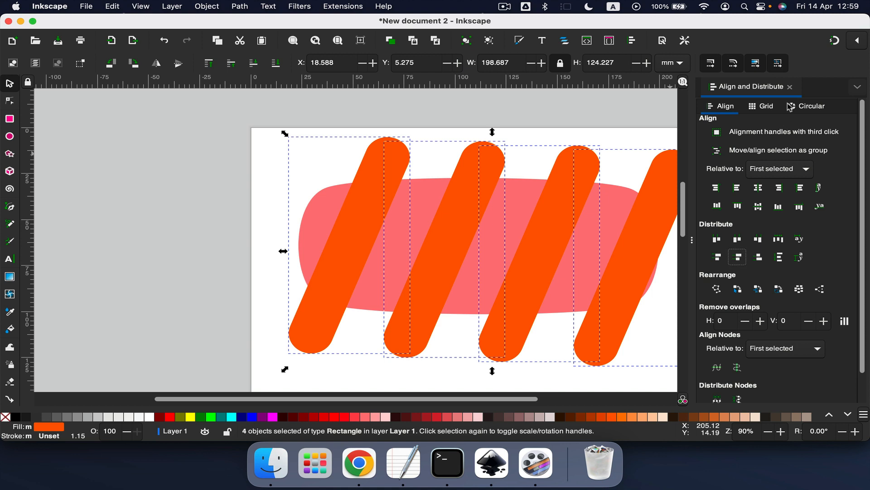
pyautogui.click(791, 87)
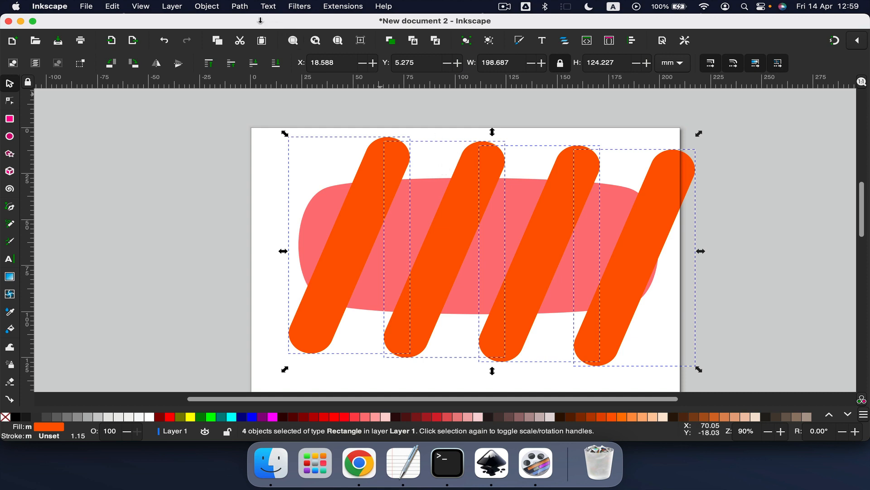
# - Combine the four orange bars into one path with Union and centre it over the pink shape
pyautogui.click(245, 6)
pyautogui.click(260, 65)
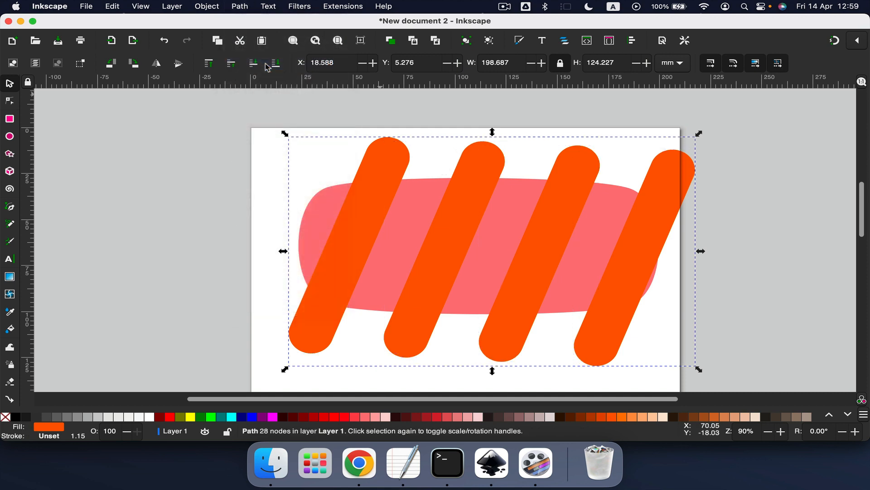
pyautogui.moveTo(472, 214); pyautogui.dragTo(449, 205)
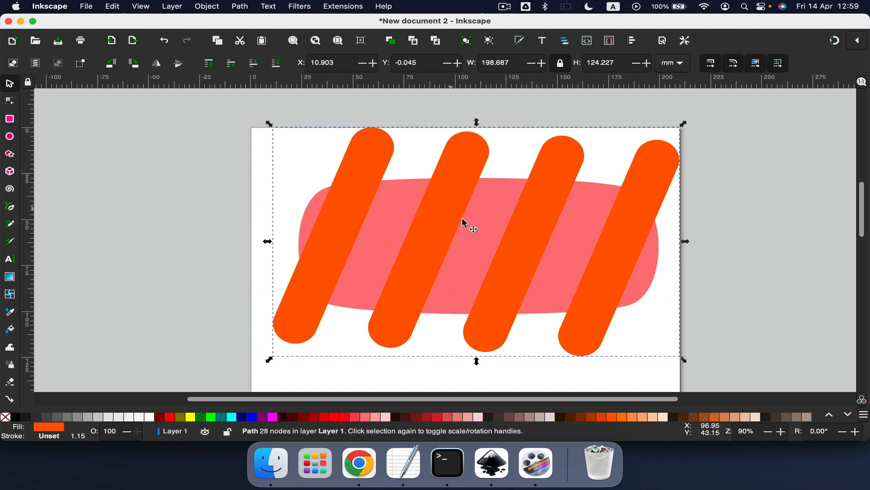
pyautogui.click(718, 277)
# - Duplicate the pink shape and intersect the copy with the orange stripes to trim them to the sweet's outline
pyautogui.click(564, 269)
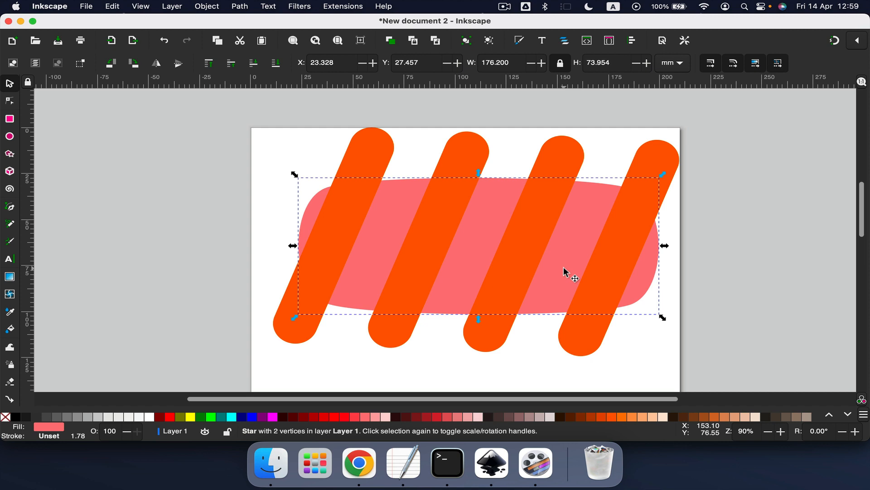
pyautogui.press('super+d')
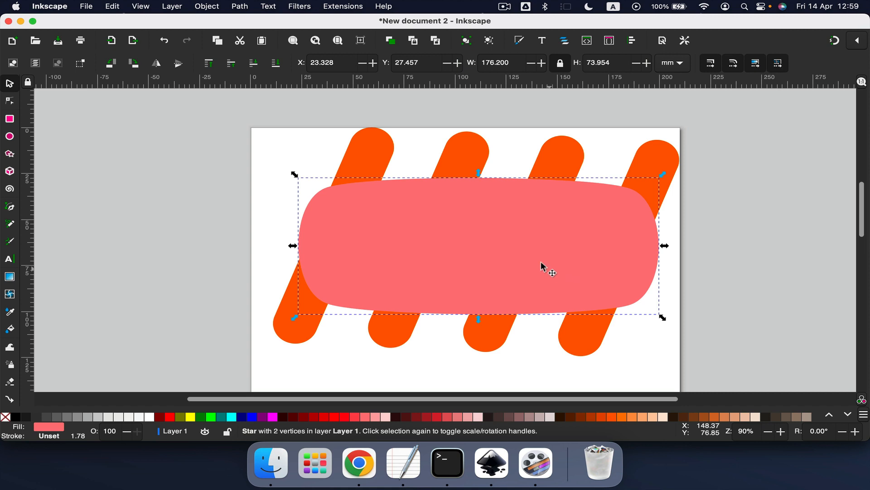
pyautogui.press('shift')
pyautogui.keyDown('shift'); pyautogui.click(370, 147); pyautogui.keyUp('shift')
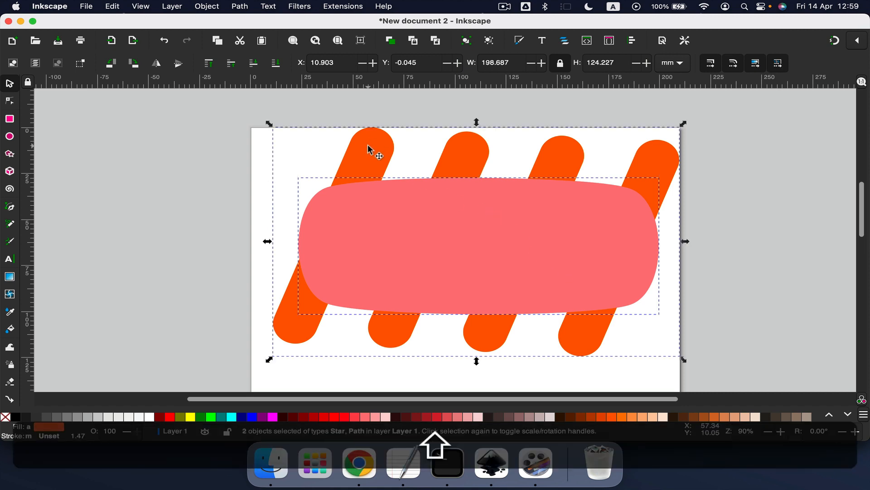
pyautogui.click(240, 6)
pyautogui.click(256, 89)
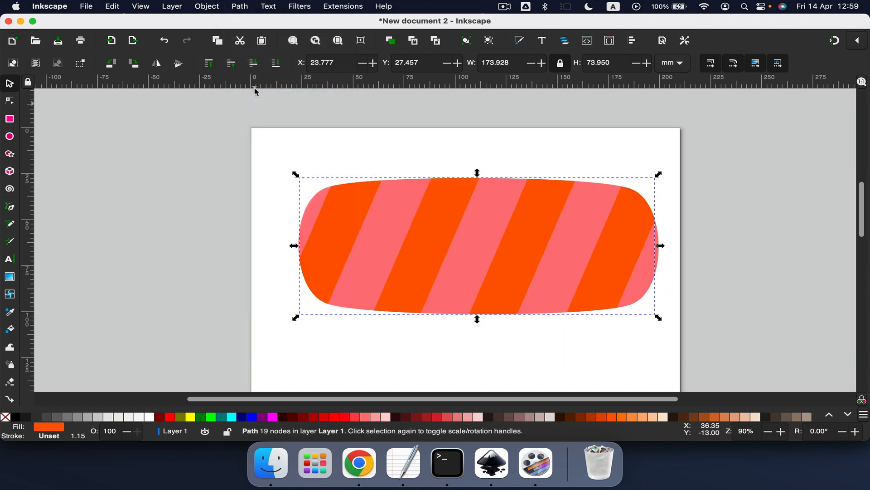
pyautogui.click(364, 129)
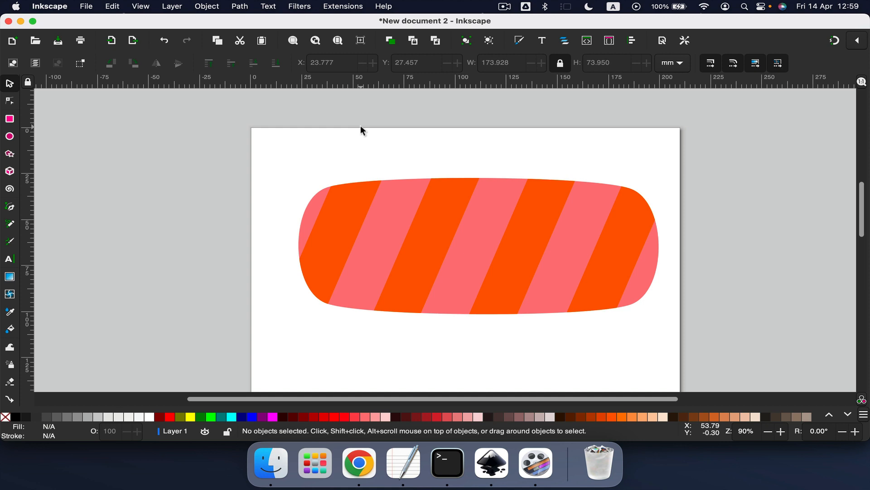
# - Draw a narrow orange rectangle about 9 mm wide and 59 mm high beside the page
pyautogui.click(10, 119)
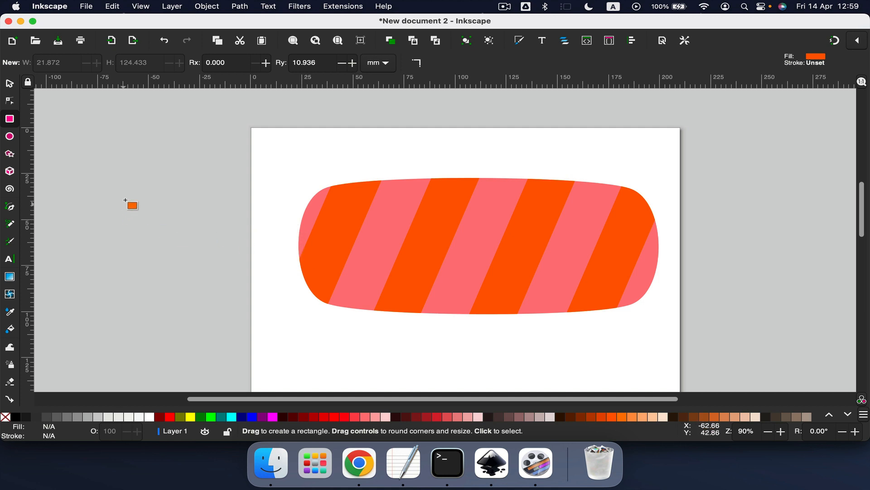
pyautogui.moveTo(128, 181); pyautogui.dragTo(148, 290)
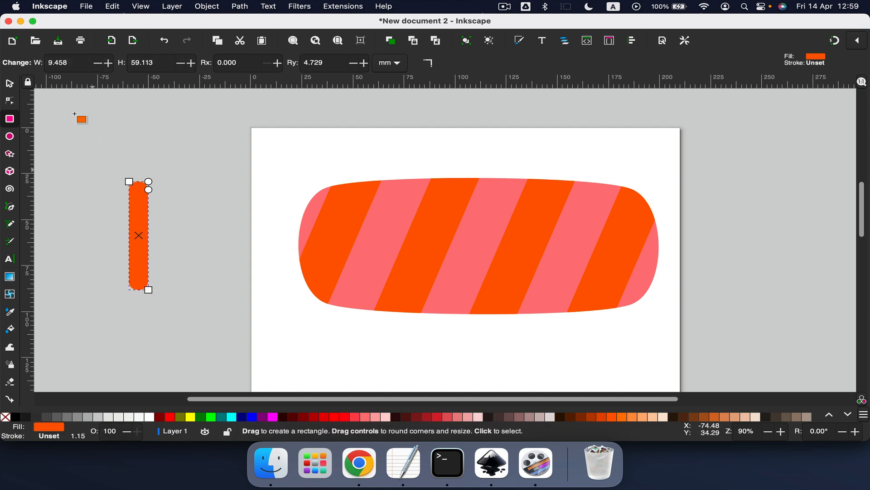
pyautogui.click(10, 84)
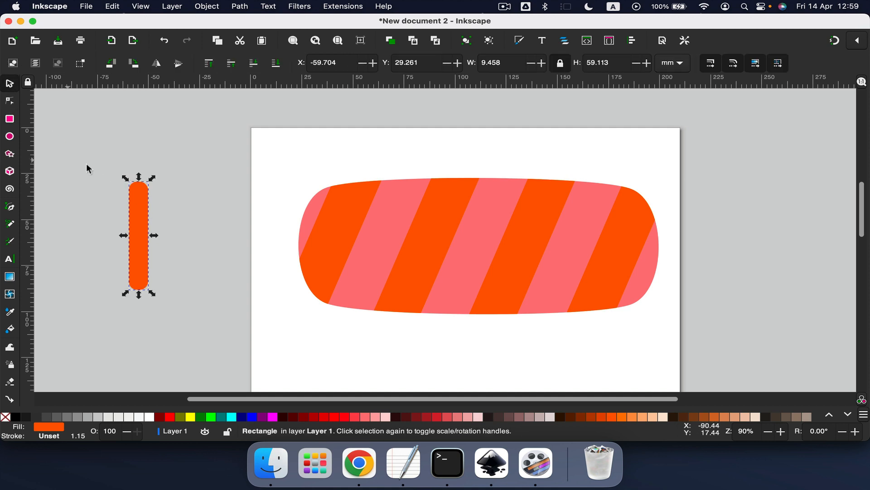
# - Round the narrow rectangle's corners fully by setting its horizontal corner radius to 4.729 mm
pyautogui.scroll(6, 129, 181)
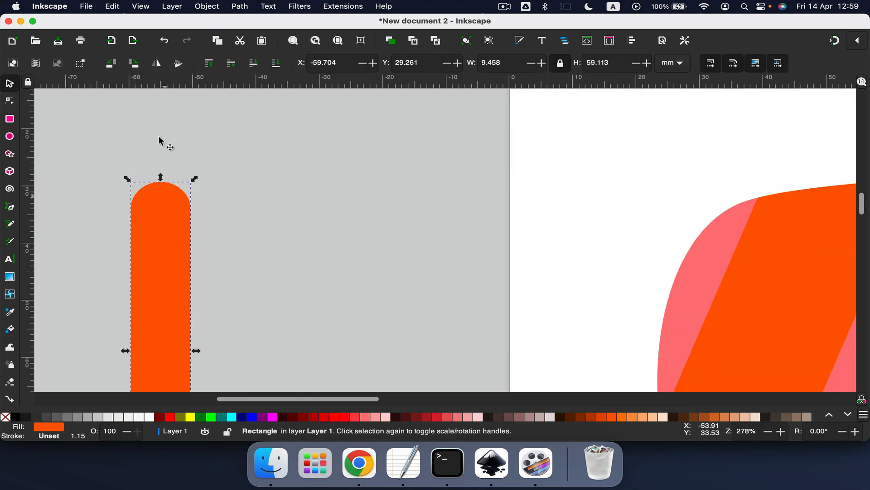
pyautogui.click(10, 119)
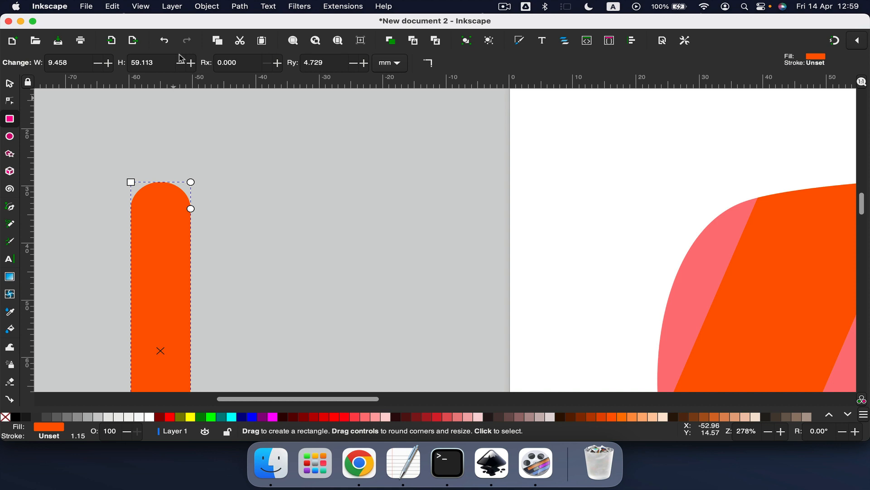
pyautogui.click(277, 63)
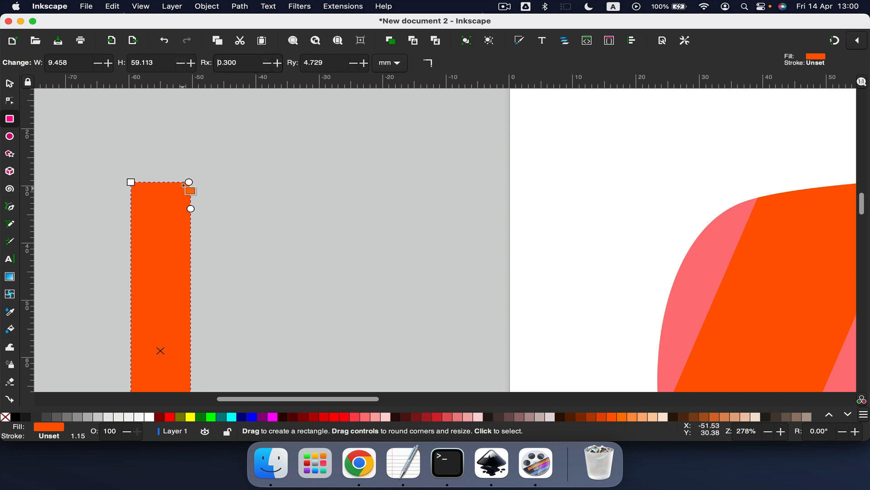
pyautogui.moveTo(189, 182); pyautogui.dragTo(160, 182)
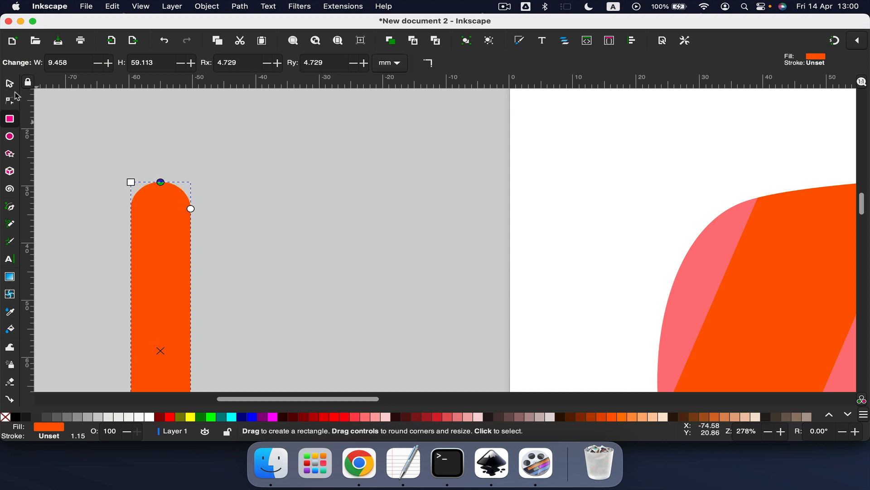
pyautogui.press('s')
pyautogui.scroll(-2, 246, 228)
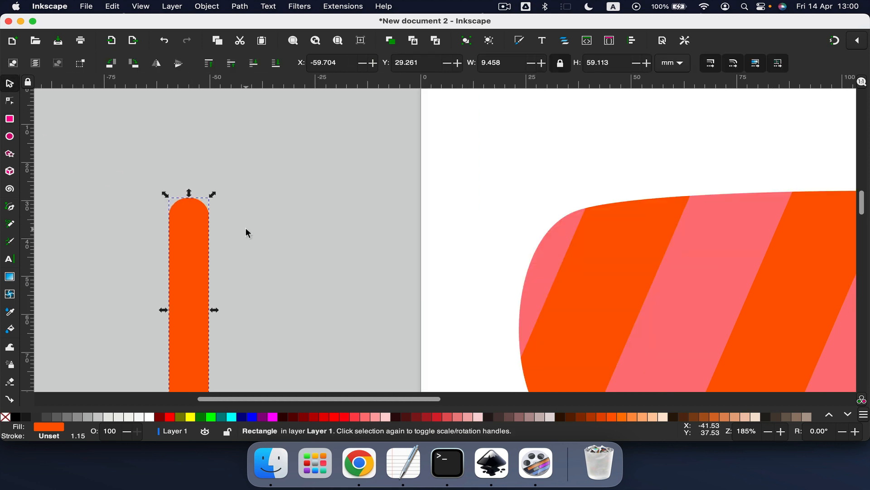
pyautogui.scroll(-1, 227, 236)
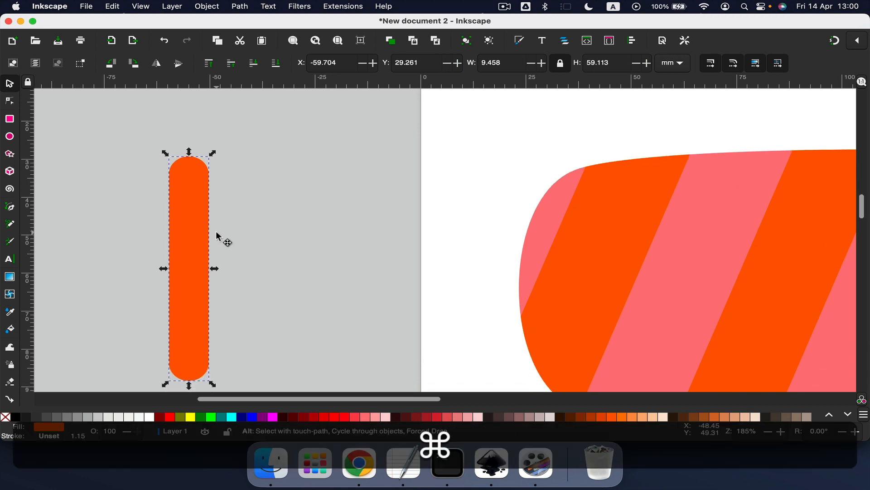
# - Duplicate the rounded bar repeatedly and rotate the copies around its centre into an eight-armed star
pyautogui.press('super+d')
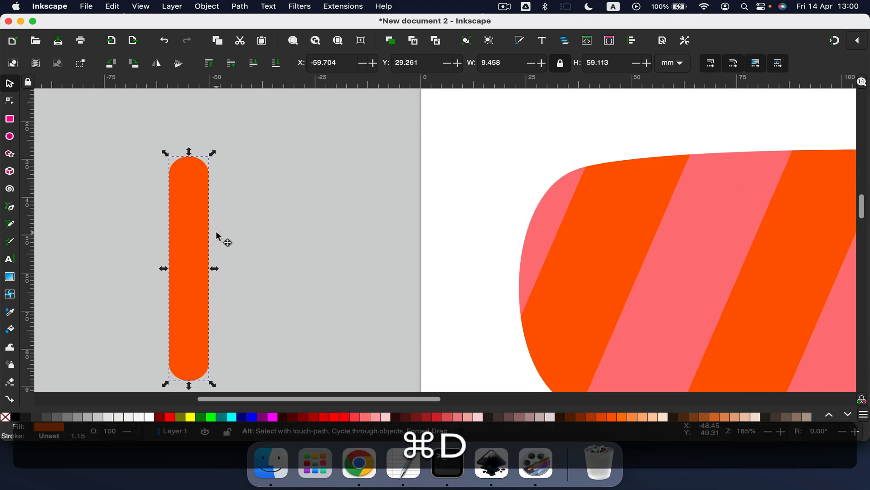
pyautogui.click(191, 182)
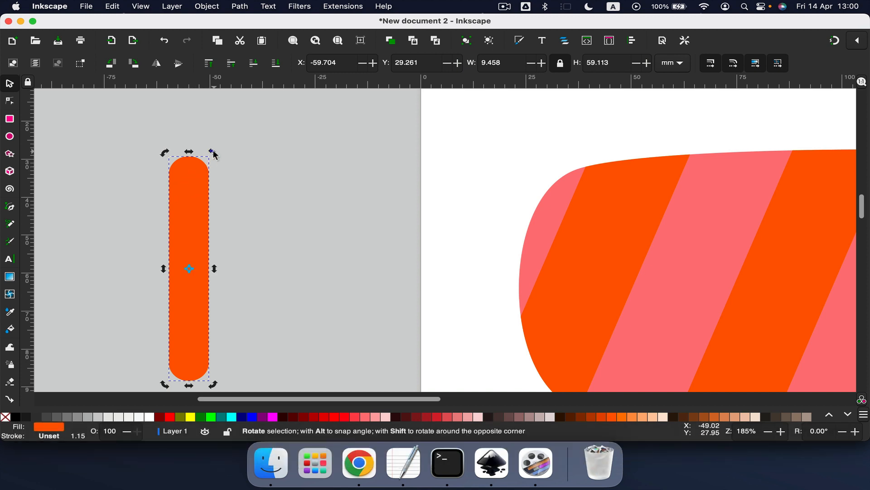
pyautogui.moveTo(226, 155); pyautogui.dragTo(270, 188)
pyautogui.click(201, 169)
pyautogui.click(201, 169)
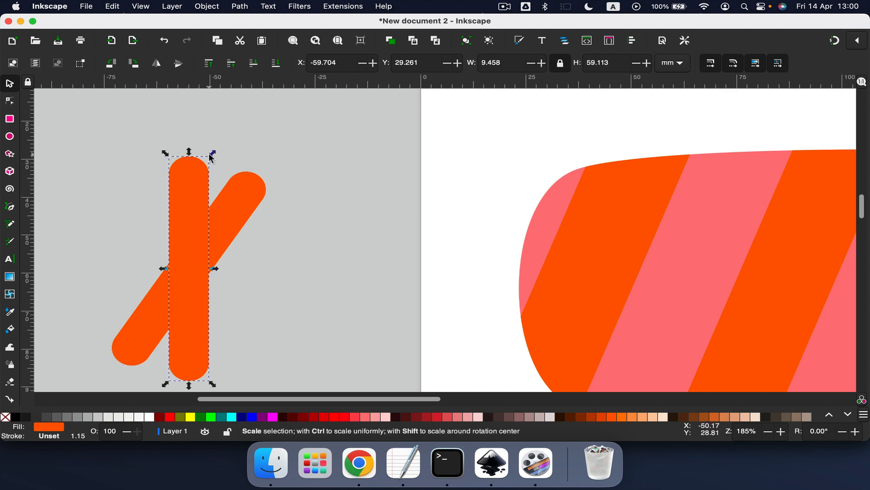
pyautogui.moveTo(213, 152); pyautogui.dragTo(281, 278)
pyautogui.click(195, 175)
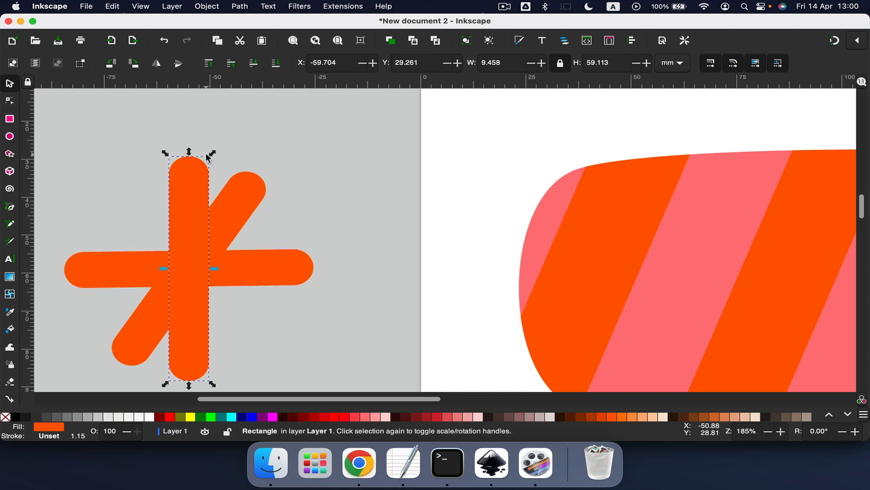
pyautogui.click(189, 176)
pyautogui.moveTo(214, 151); pyautogui.dragTo(115, 166)
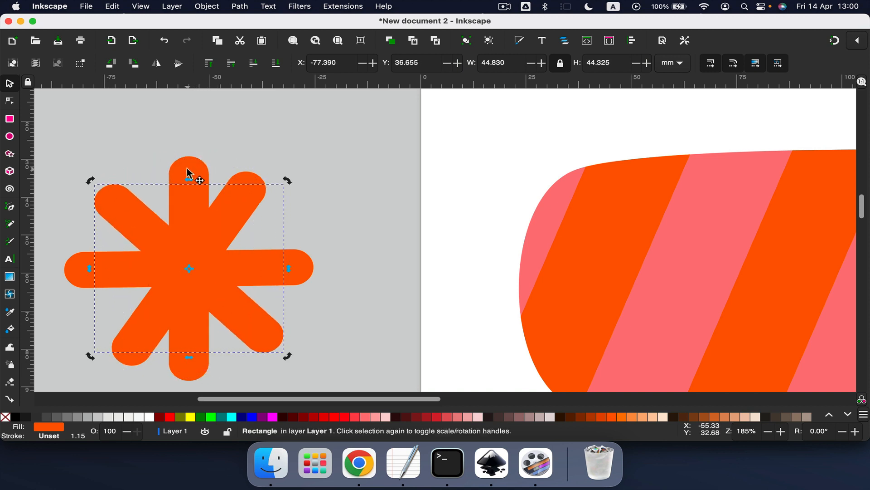
# - Try to widen the vertical bar and one diagonal bar of the star, undoing the diagonal bar's distortion
pyautogui.click(189, 174)
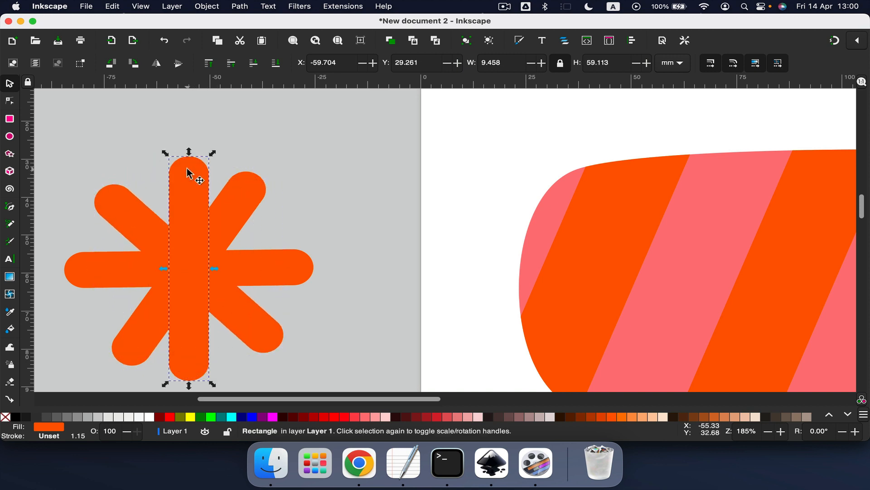
pyautogui.keyDown('shift'); pyautogui.click(124, 214); pyautogui.keyUp('shift')
pyautogui.keyDown('shift'); pyautogui.click(86, 270); pyautogui.keyUp('shift')
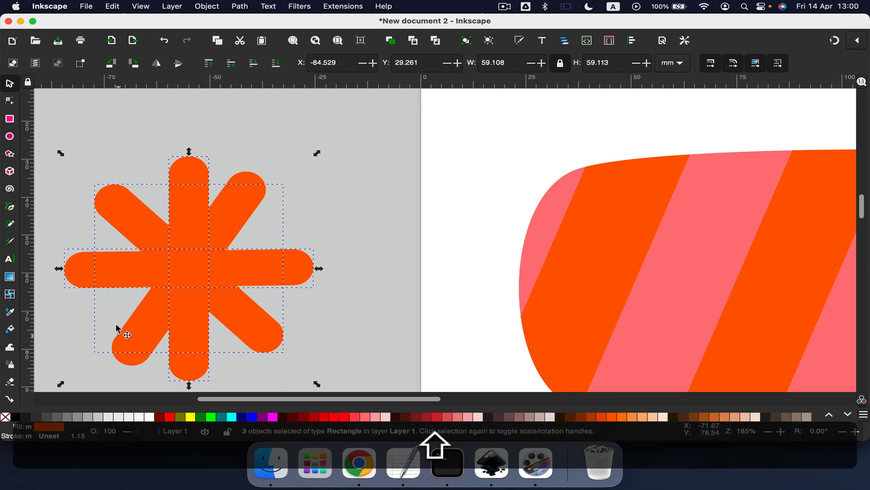
pyautogui.click(363, 224)
pyautogui.click(191, 193)
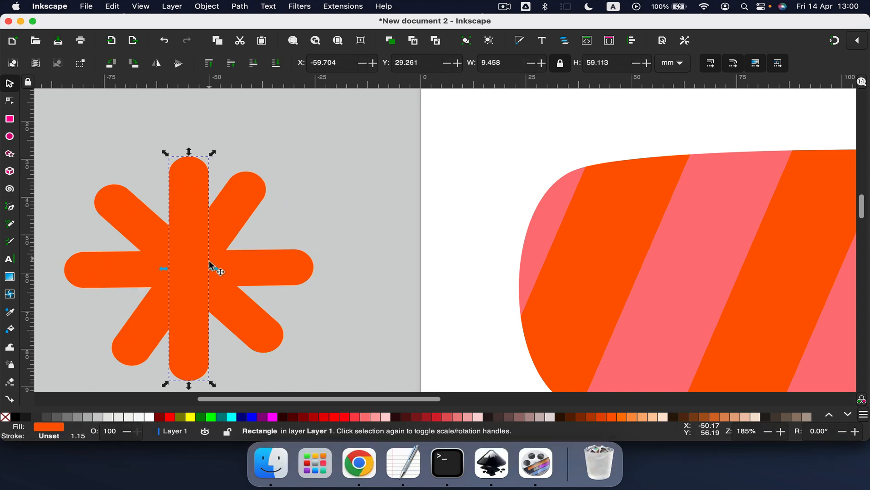
pyautogui.moveTo(216, 268); pyautogui.dragTo(228, 268)
pyautogui.click(249, 200)
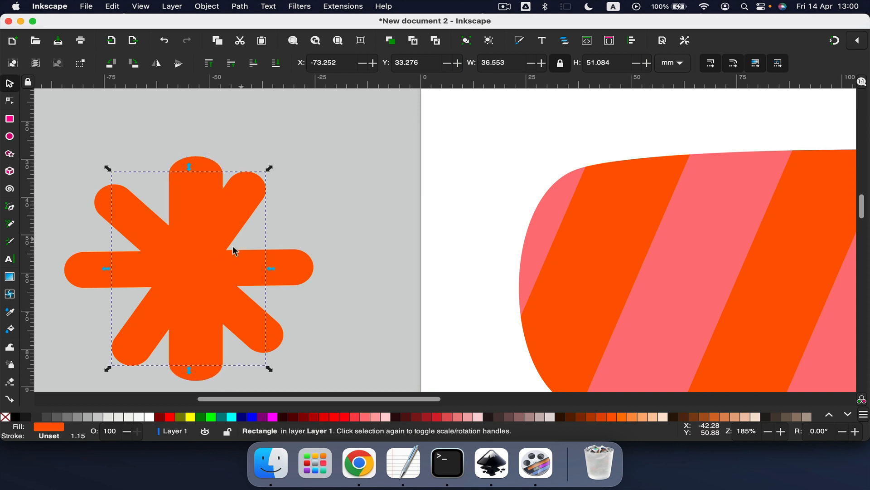
pyautogui.moveTo(267, 270); pyautogui.dragTo(284, 269)
pyautogui.press('super+z')
pyautogui.click(235, 209)
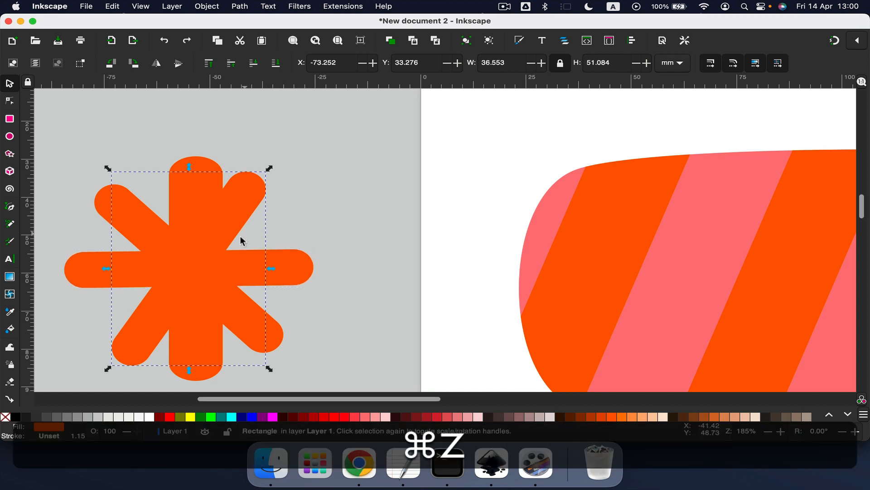
pyautogui.moveTo(276, 269)
pyautogui.mouseDown()
pyautogui.moveTo(316, 266)
pyautogui.moveTo(291, 266)
pyautogui.mouseUp()
pyautogui.press('super+z')
# - Delete all the bars of the star beside the page
pyautogui.moveTo(72, 146); pyautogui.dragTo(333, 390)
pyautogui.press('BackSpace')
pyautogui.click(145, 266)
pyautogui.press('BackSpace')
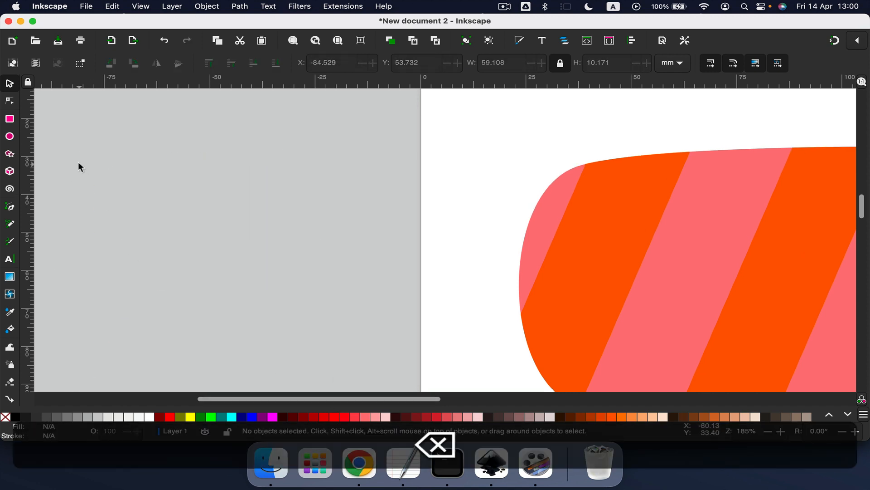
# - Draw a rectangle about 15 mm wide and 48 mm high beside the page, rounding its corners to radii 7.382 and 9.029 mm
pyautogui.click(9, 136)
pyautogui.click(9, 118)
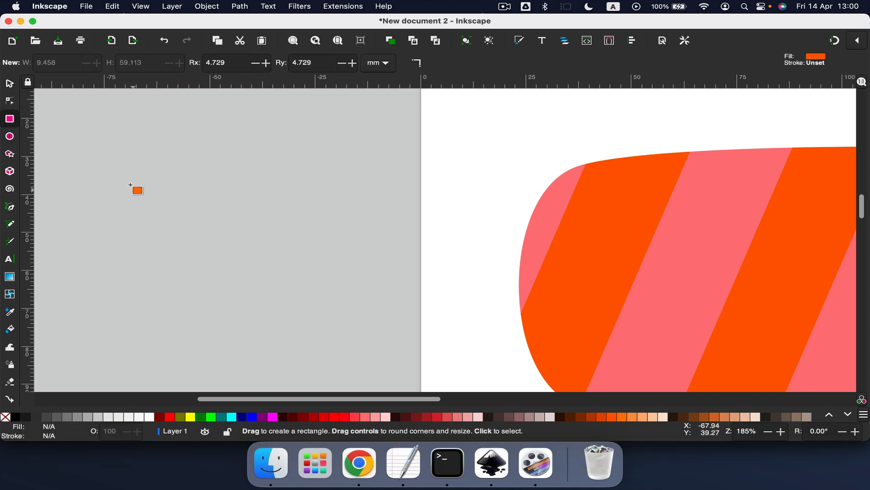
pyautogui.moveTo(127, 174); pyautogui.dragTo(189, 358)
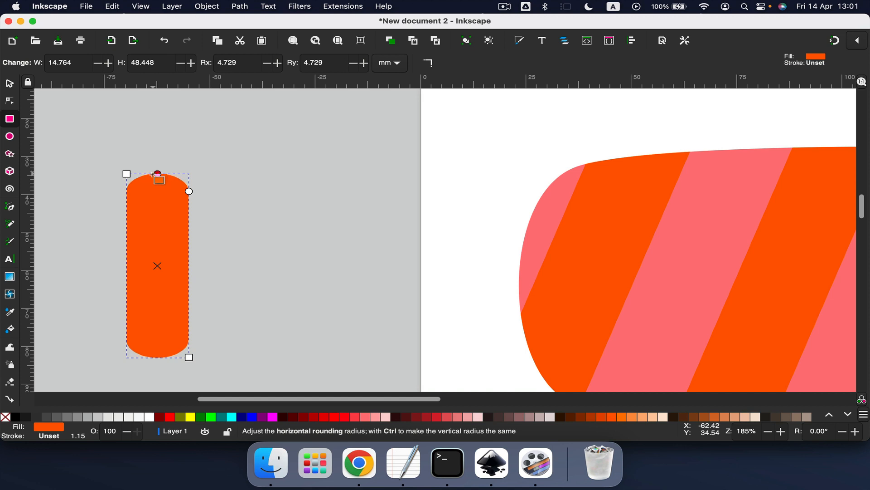
pyautogui.moveTo(150, 177); pyautogui.dragTo(190, 205)
pyautogui.click(222, 229)
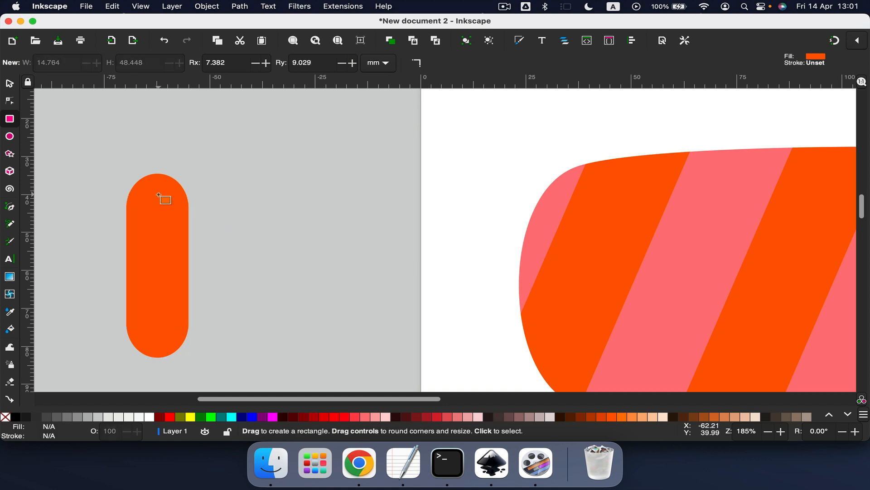
# - Duplicate the rounded rectangle and rotate the copies around its centre to form an eight-petal flower
pyautogui.click(10, 83)
pyautogui.click(155, 237)
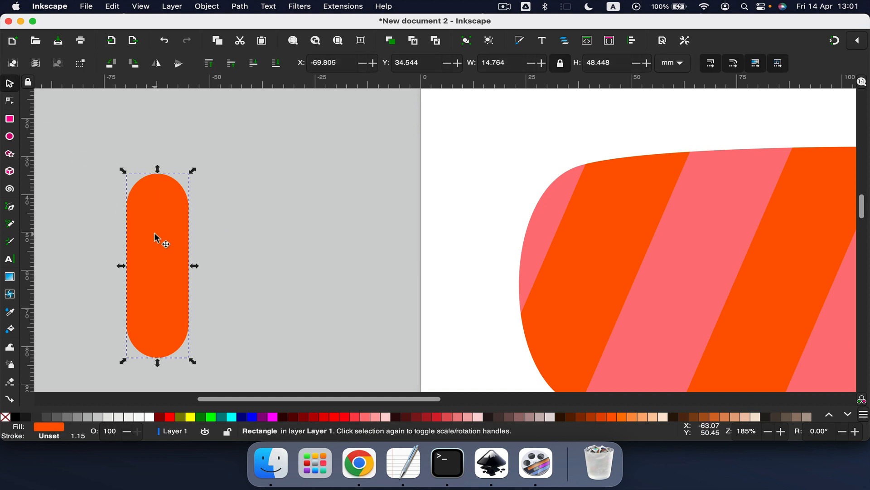
pyautogui.press('super+d')
pyautogui.click(182, 184)
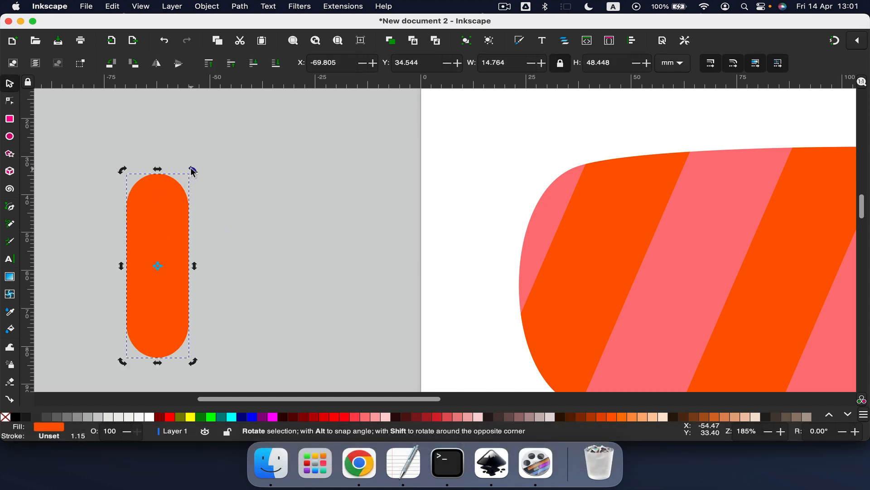
pyautogui.moveTo(193, 170); pyautogui.dragTo(190, 326)
pyautogui.press('super+d')
pyautogui.press('super+d')
pyautogui.click(327, 317)
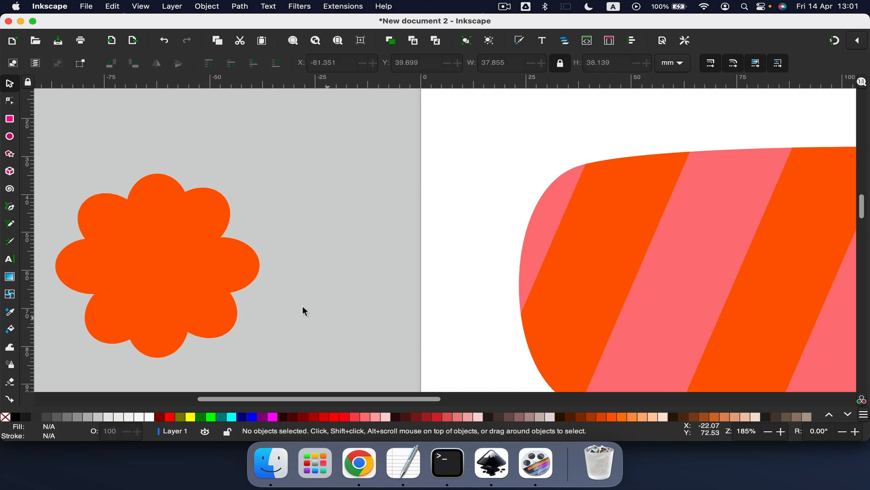
# - Combine the four petal rectangles into one path with Union and move the flower slightly towards the page
pyautogui.moveTo(43, 157); pyautogui.dragTo(298, 378)
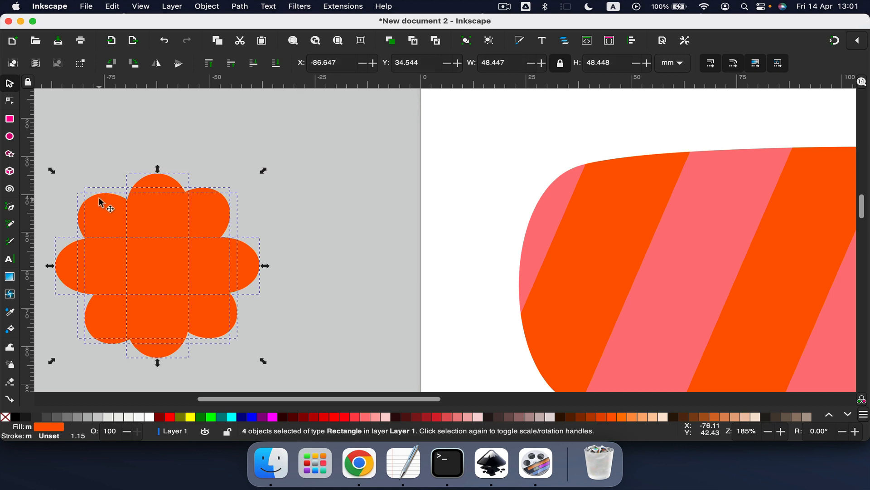
pyautogui.rightClick(155, 221)
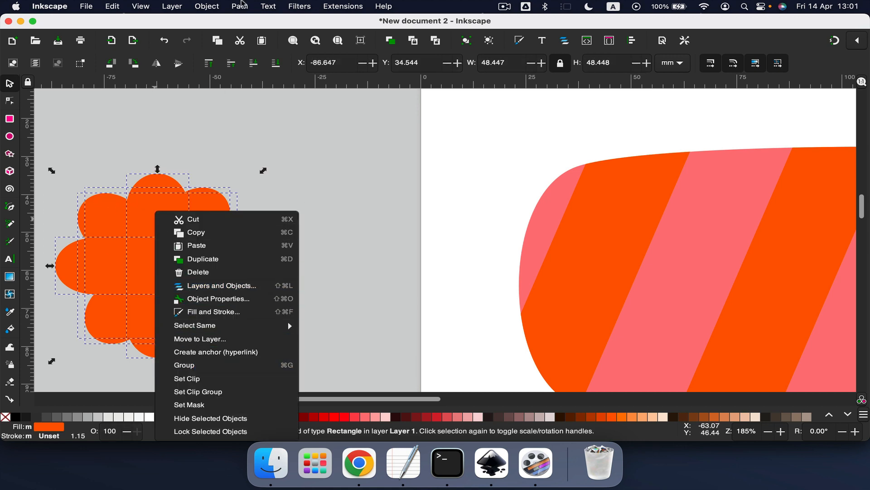
pyautogui.click(240, 5)
pyautogui.click(254, 65)
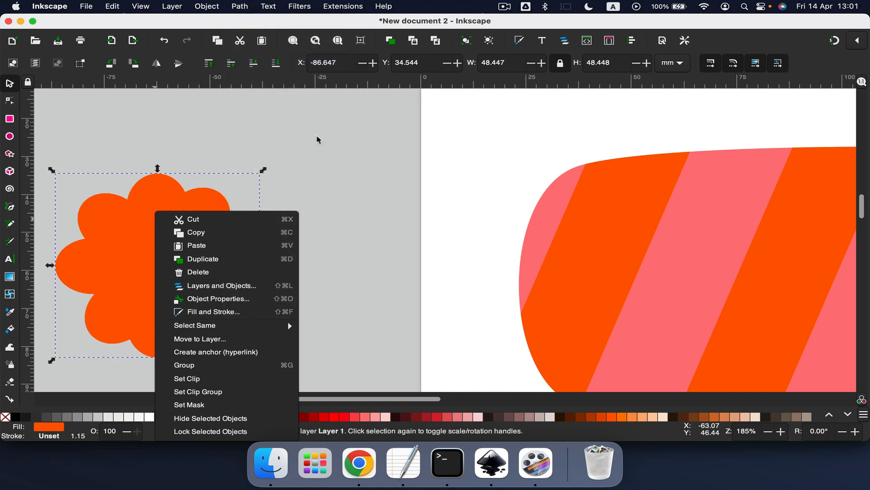
pyautogui.click(369, 149)
pyautogui.moveTo(207, 229); pyautogui.dragTo(253, 221)
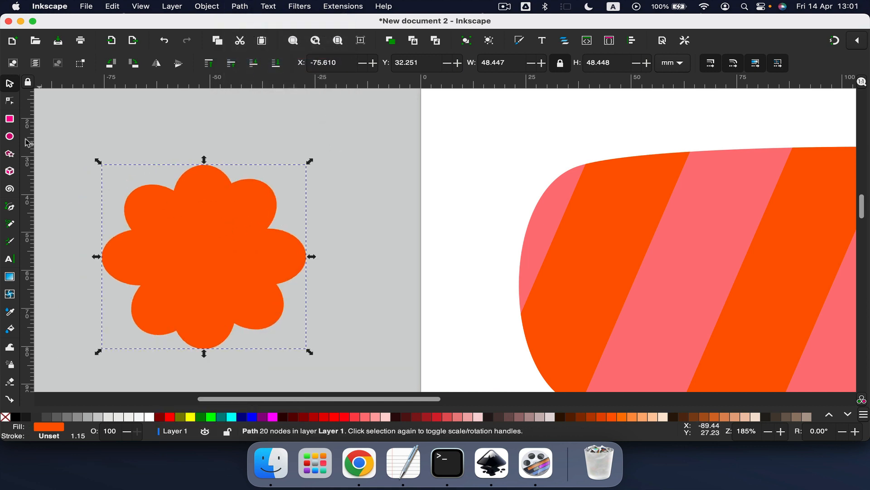
# - Fill the flower navy and cover its left half with a black rounded rectangle about 33 mm wide and 67 mm high
pyautogui.click(9, 120)
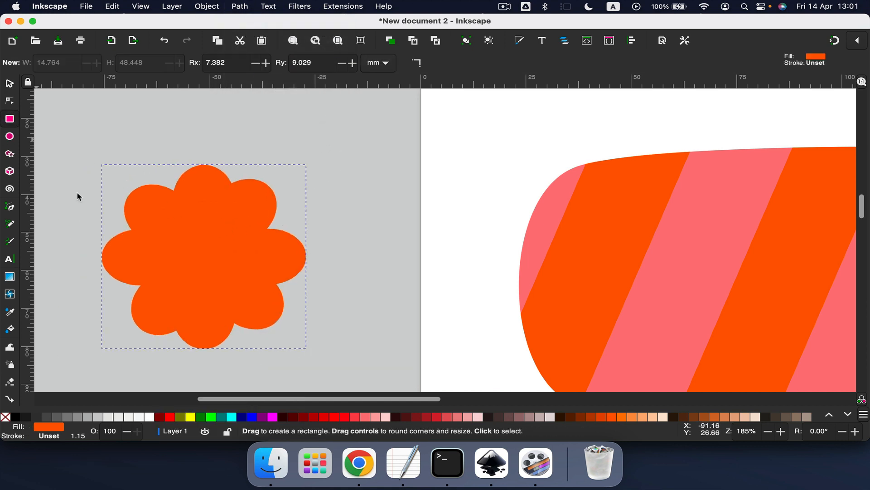
pyautogui.click(242, 416)
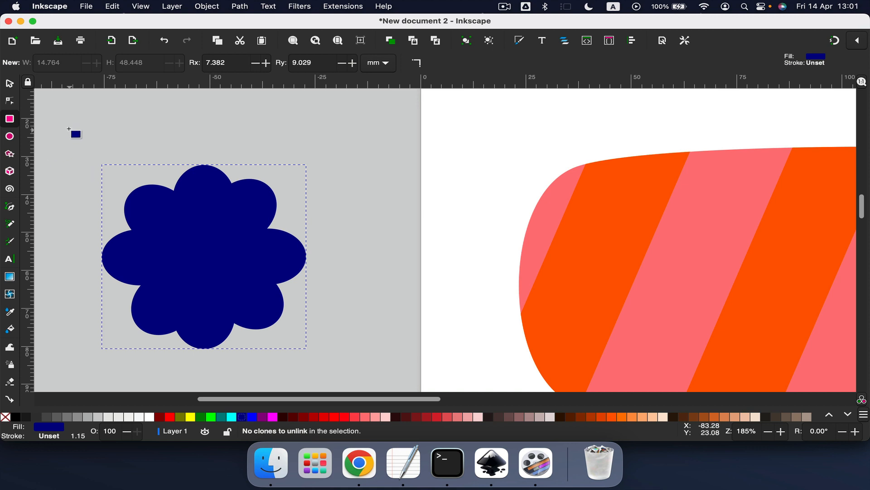
pyautogui.moveTo(68, 126); pyautogui.dragTo(205, 380)
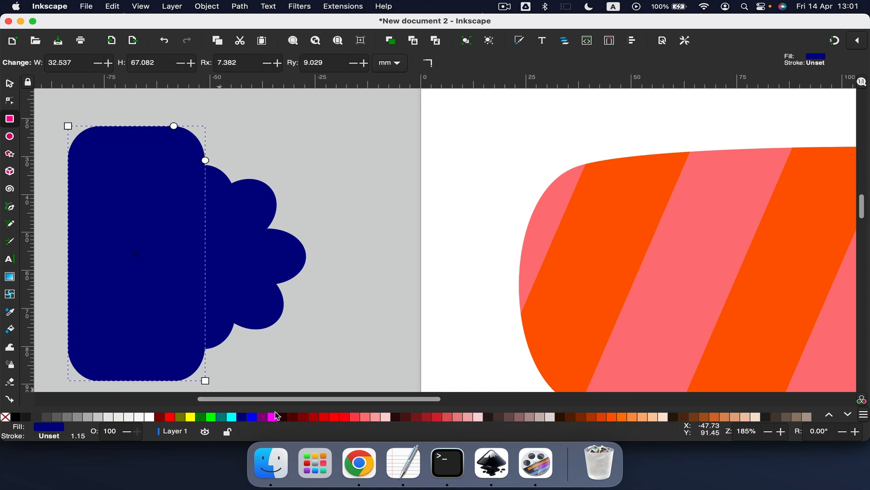
pyautogui.click(17, 416)
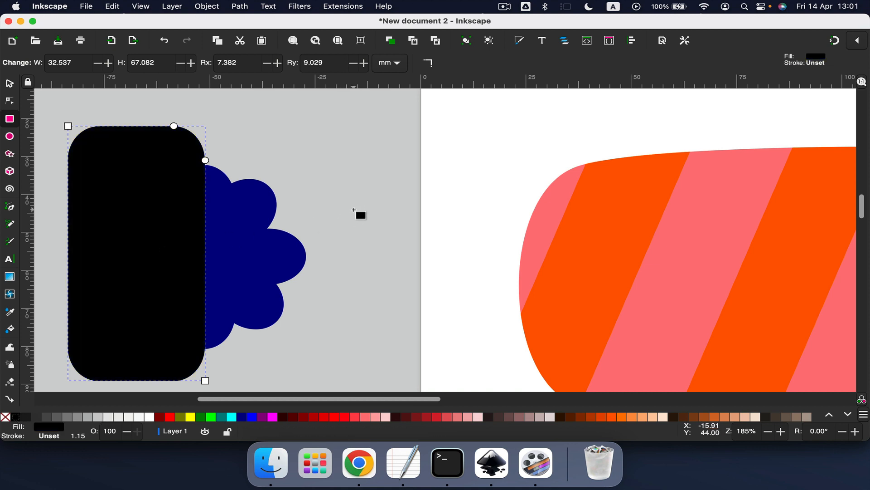
# - Subtract the black rectangle from the navy flower with Difference to leave the right half
pyautogui.click(9, 84)
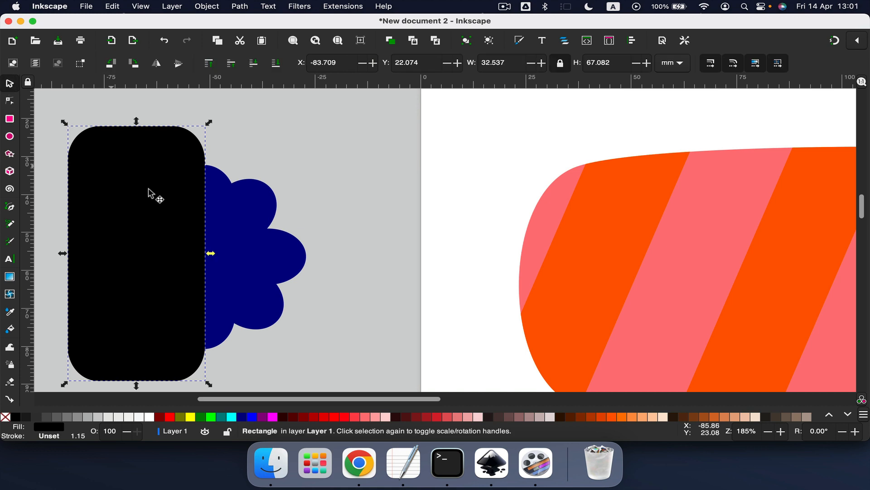
pyautogui.keyDown('shift'); pyautogui.click(234, 248); pyautogui.keyUp('shift')
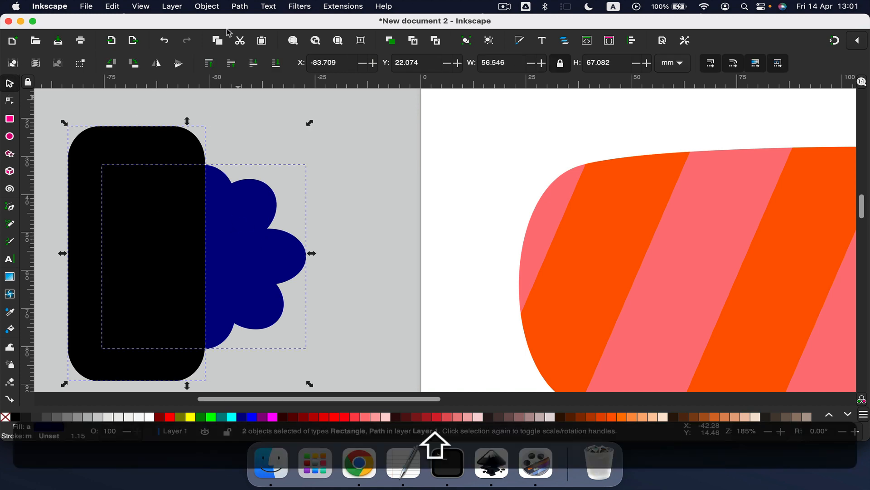
pyautogui.click(246, 10)
pyautogui.click(258, 77)
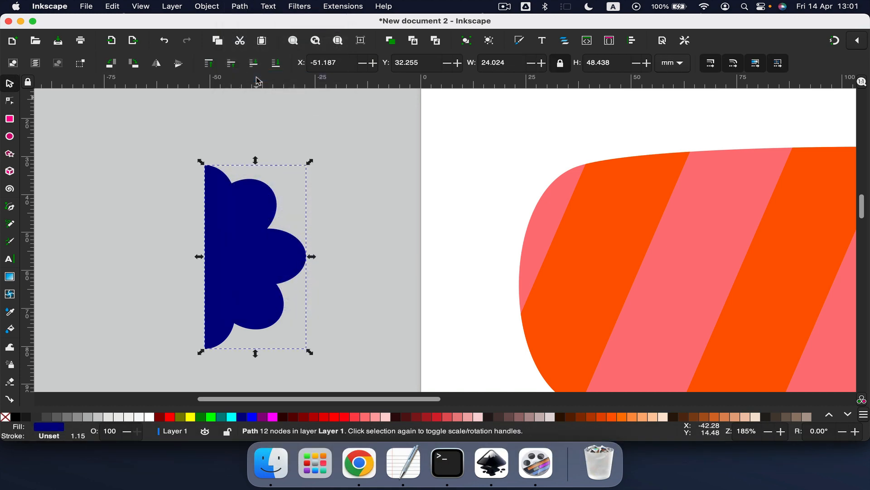
pyautogui.click(357, 246)
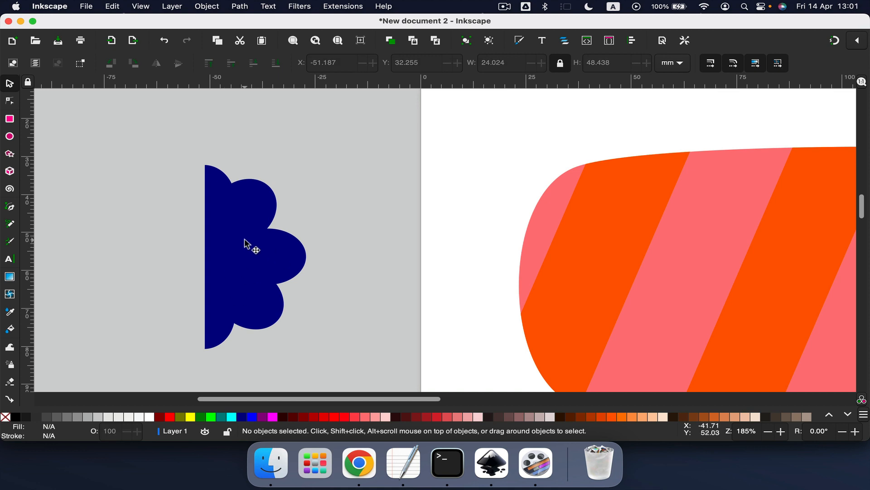
# - Duplicate the half flower, flip the copy horizontally and place its flat side against the left end of the sweet
pyautogui.click(245, 244)
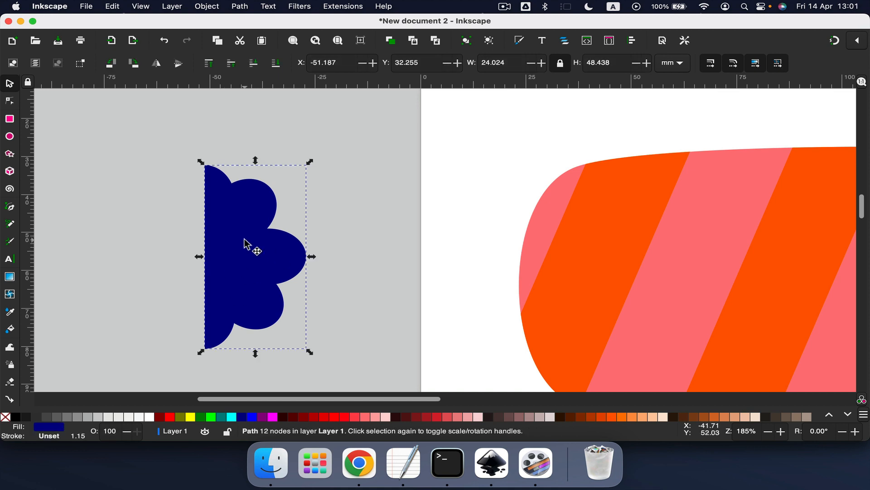
pyautogui.press('super+d')
pyautogui.moveTo(239, 244); pyautogui.dragTo(380, 236)
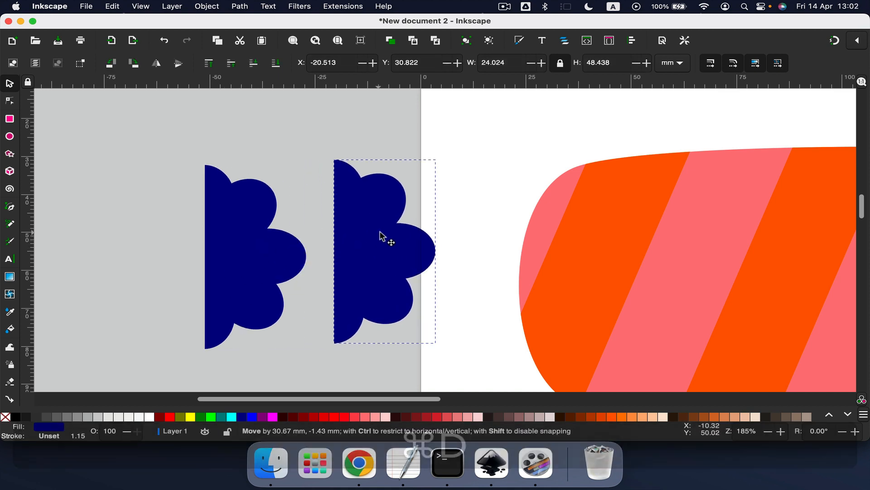
pyautogui.click(156, 62)
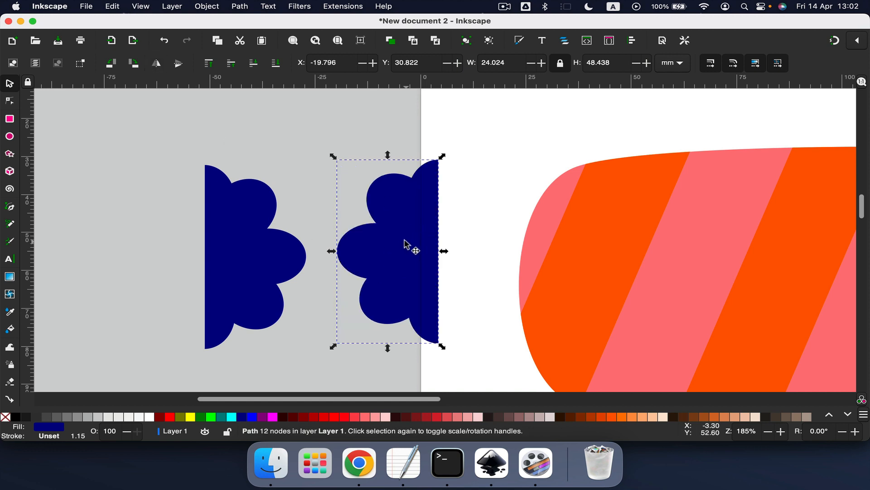
pyautogui.moveTo(404, 244); pyautogui.dragTo(508, 285)
# - Move the original half flower so its flat side meets the right end of the sweet
pyautogui.hscroll(8, 438, 269)
pyautogui.scroll(-3, 438, 269)
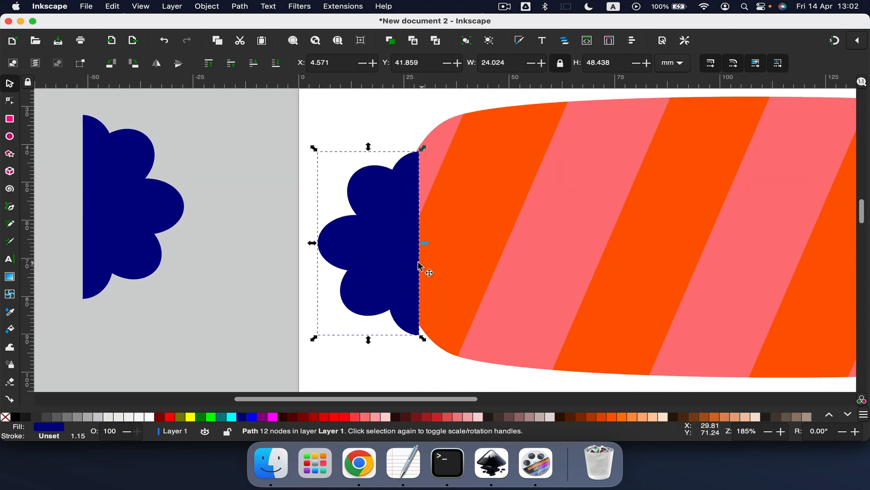
pyautogui.scroll(-2, 416, 264)
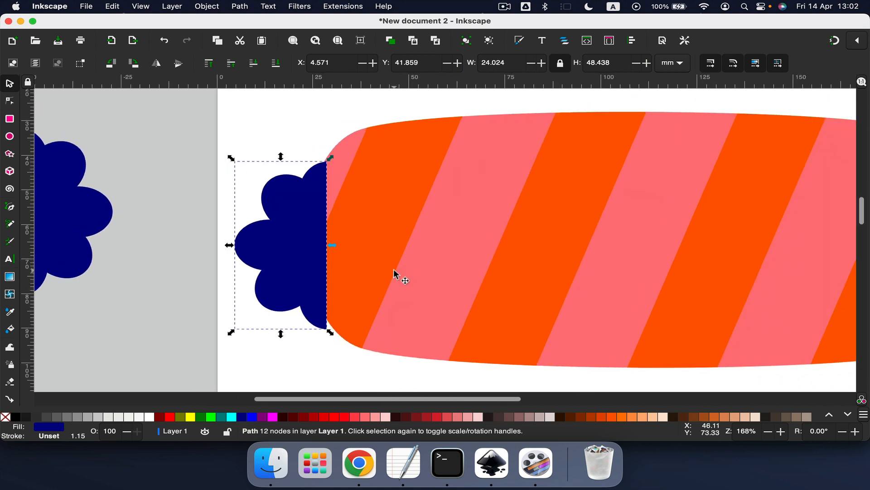
pyautogui.scroll(-3, 393, 272)
pyautogui.moveTo(221, 235); pyautogui.dragTo(740, 245)
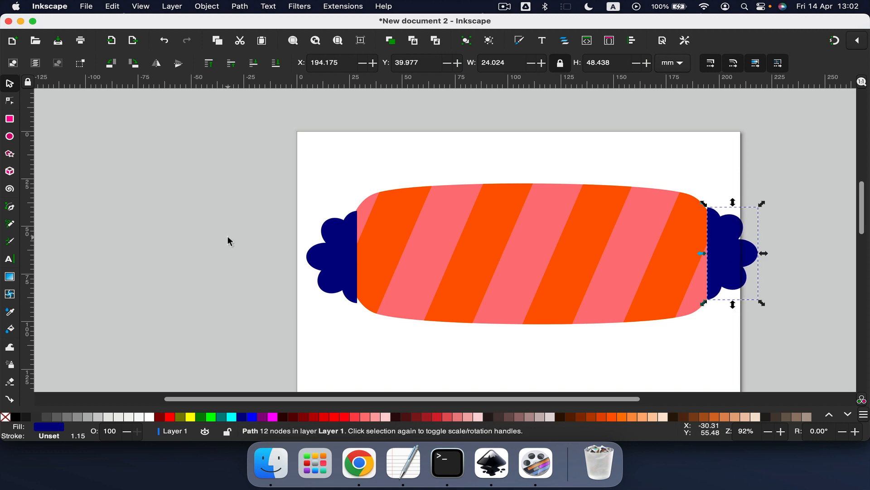
# - Fill both wrapper ends dark reddish brown and align their top edges relative to the first selected one
pyautogui.keyDown('shift'); pyautogui.click(327, 254); pyautogui.keyUp('shift')
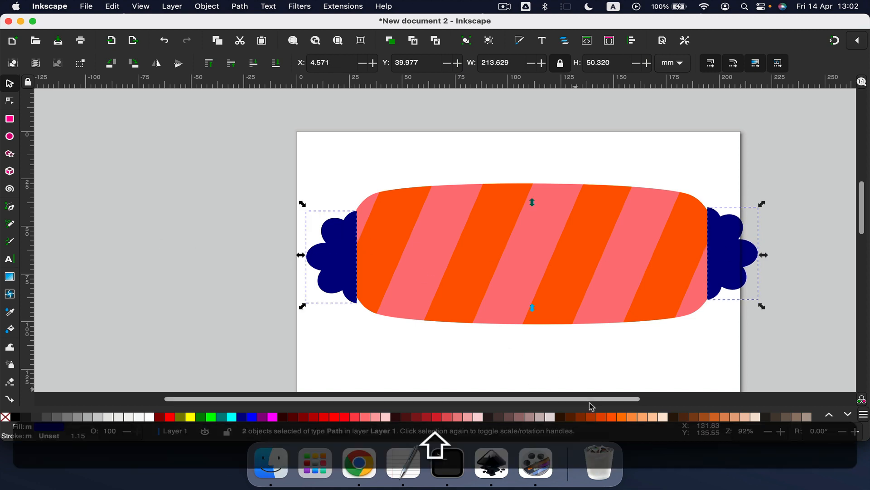
pyautogui.click(591, 417)
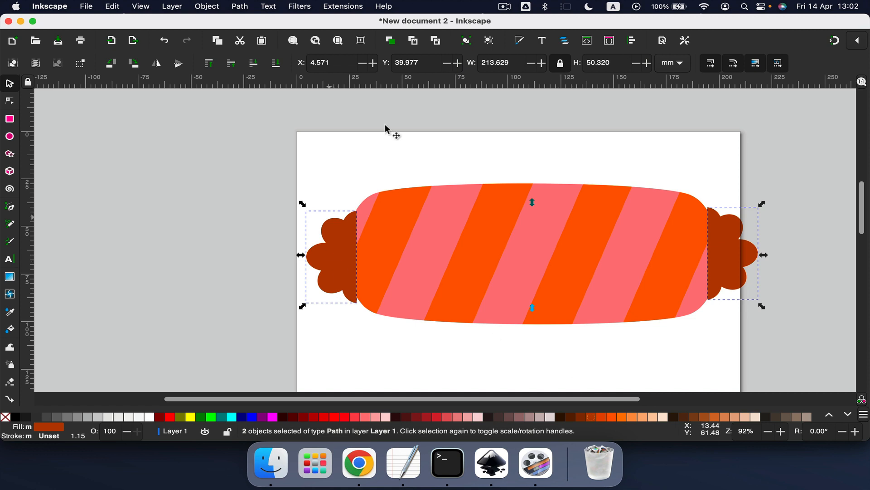
pyautogui.click(631, 40)
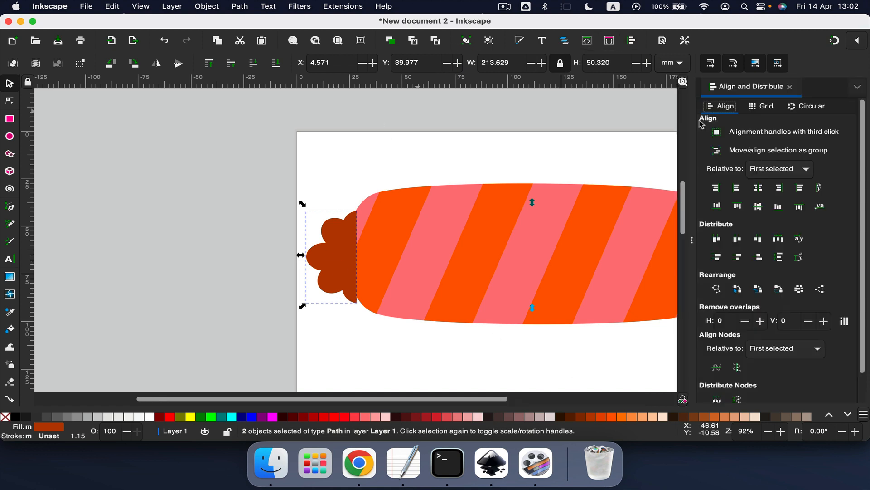
pyautogui.click(734, 208)
pyautogui.hscroll(5, 558, 167)
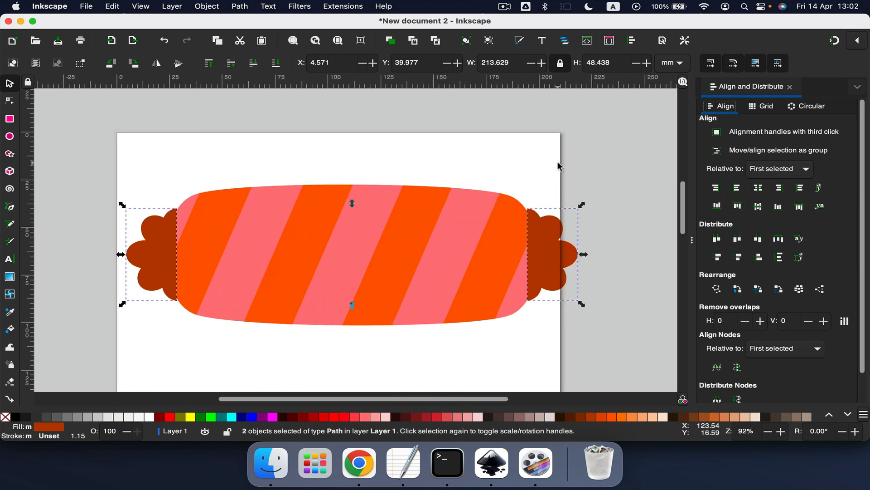
pyautogui.click(320, 161)
# - Lower the left and right wrapper ends to the bottom of the stack, behind the striped body
pyautogui.click(153, 237)
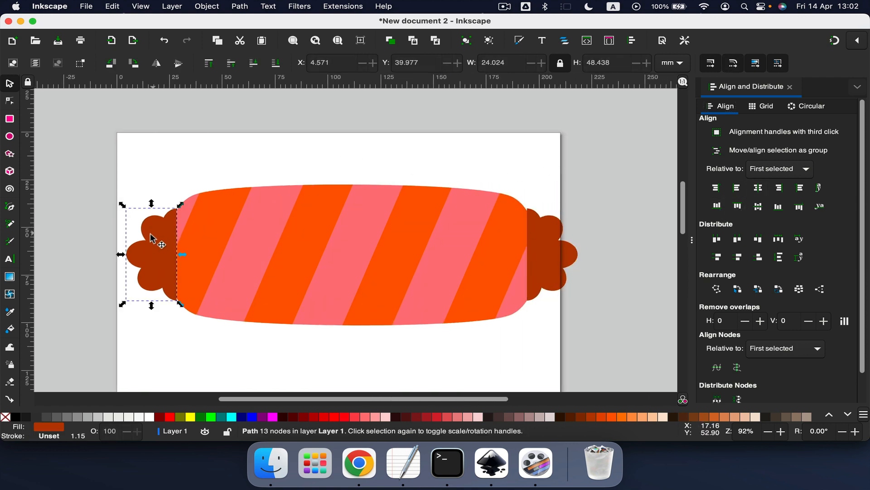
pyautogui.click(274, 65)
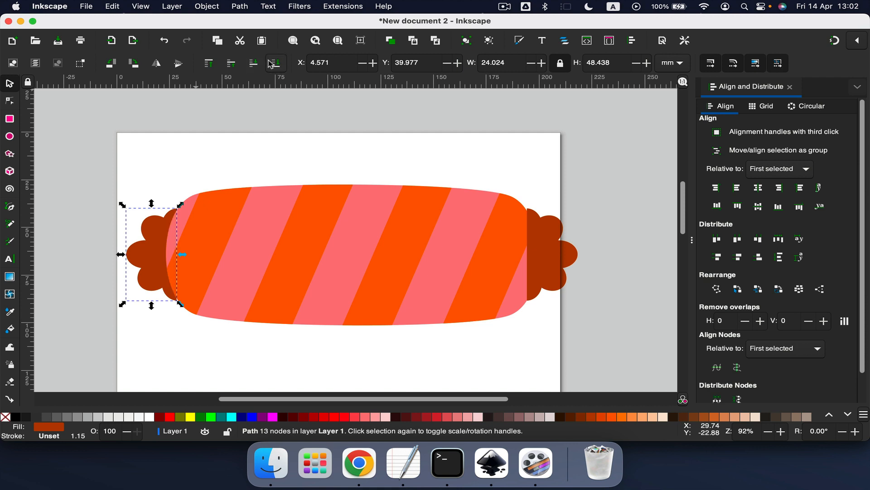
pyautogui.click(549, 245)
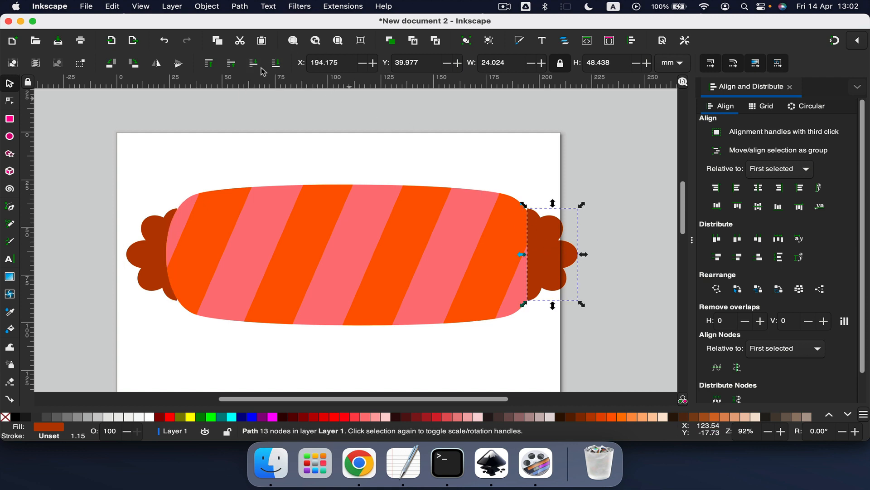
pyautogui.click(277, 67)
pyautogui.click(456, 162)
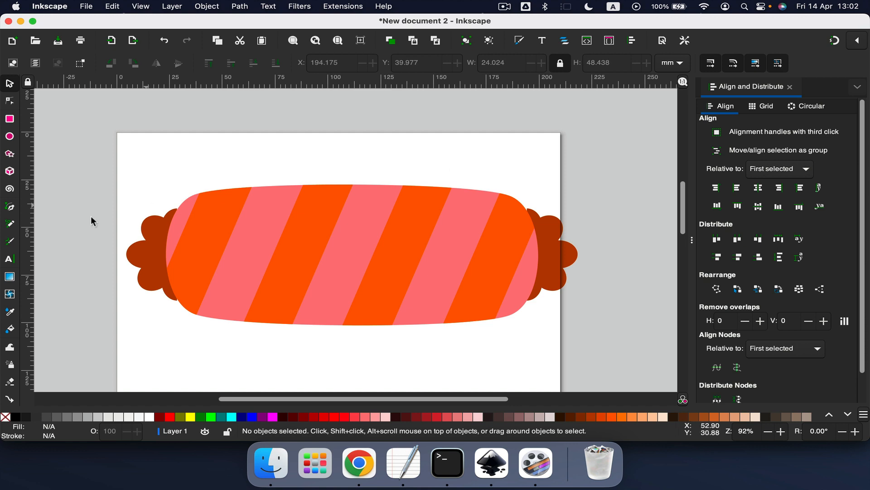
pyautogui.click(145, 250)
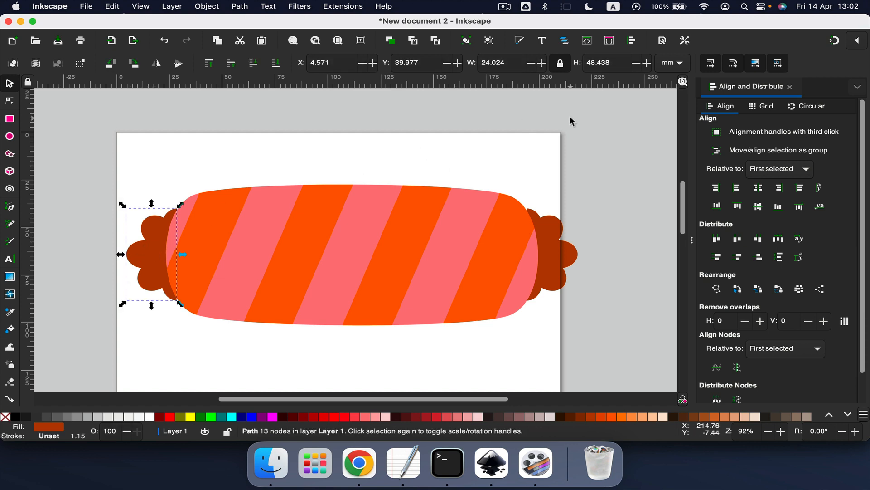
pyautogui.click(790, 87)
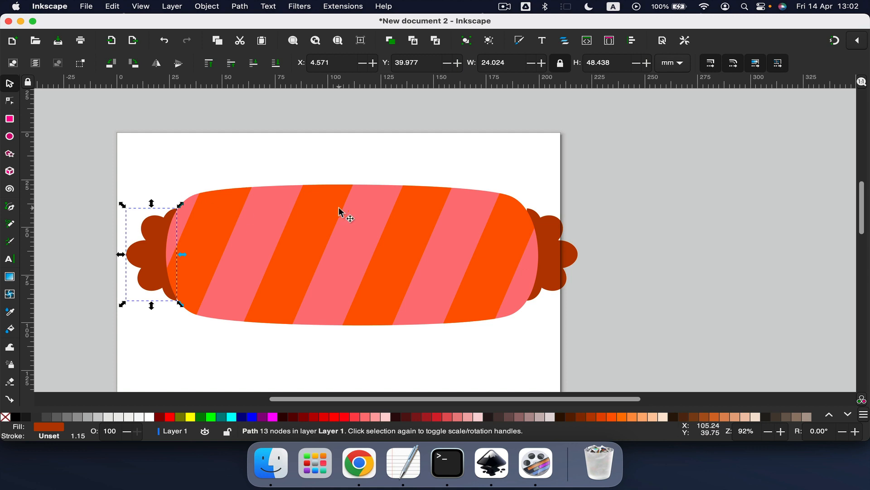
# - Give the pink body and the orange stripes flat black strokes, setting the body's stroke saturation to 84
pyautogui.click(277, 203)
pyautogui.rightClick(275, 202)
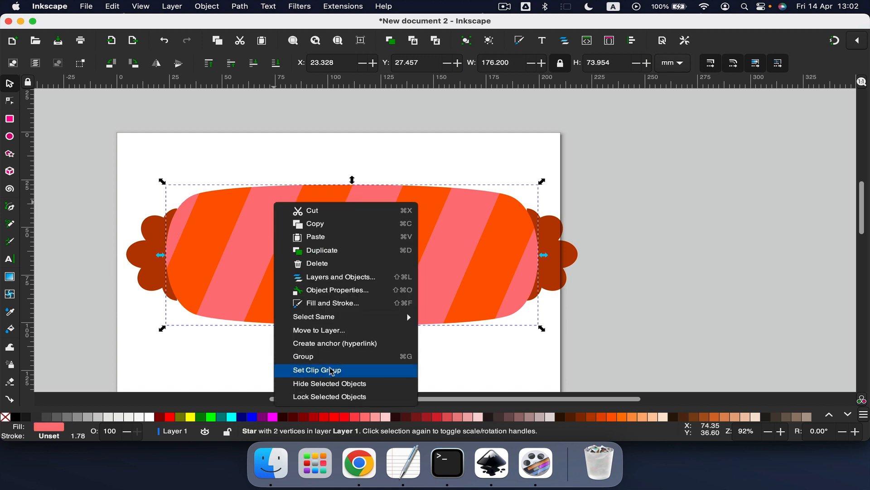
pyautogui.click(333, 303)
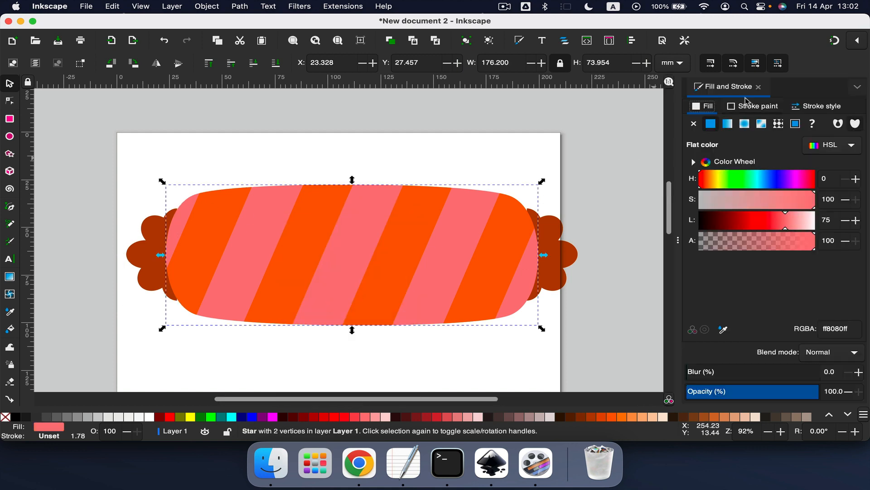
pyautogui.click(747, 107)
pyautogui.click(710, 124)
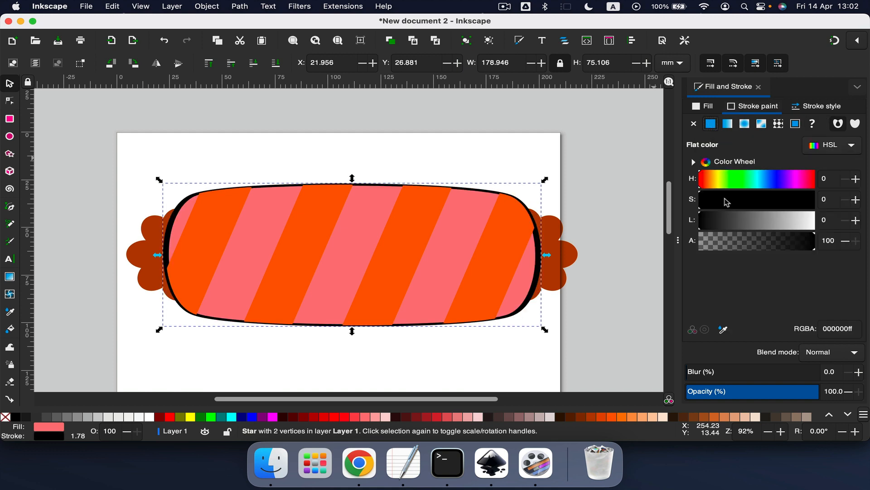
pyautogui.click(798, 202)
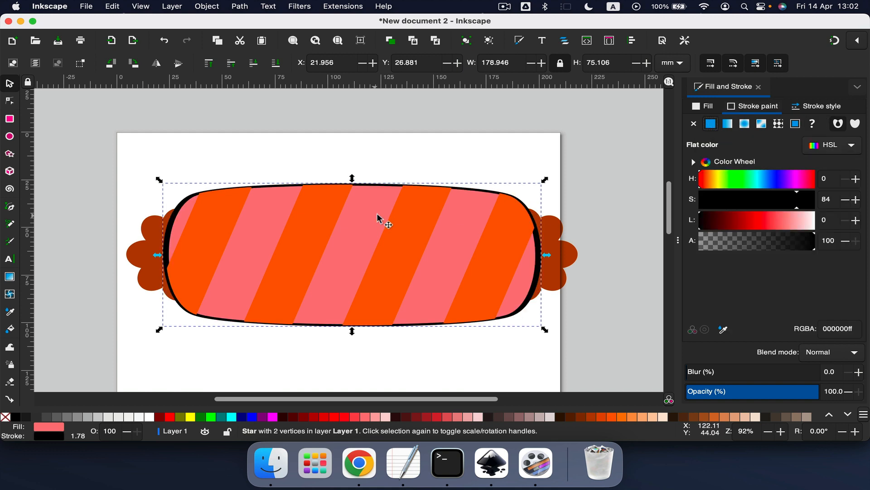
pyautogui.click(324, 199)
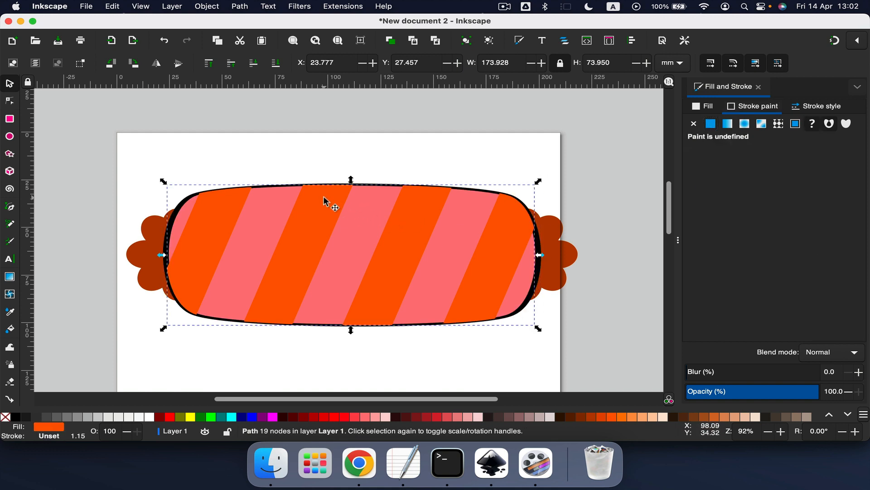
pyautogui.click(710, 124)
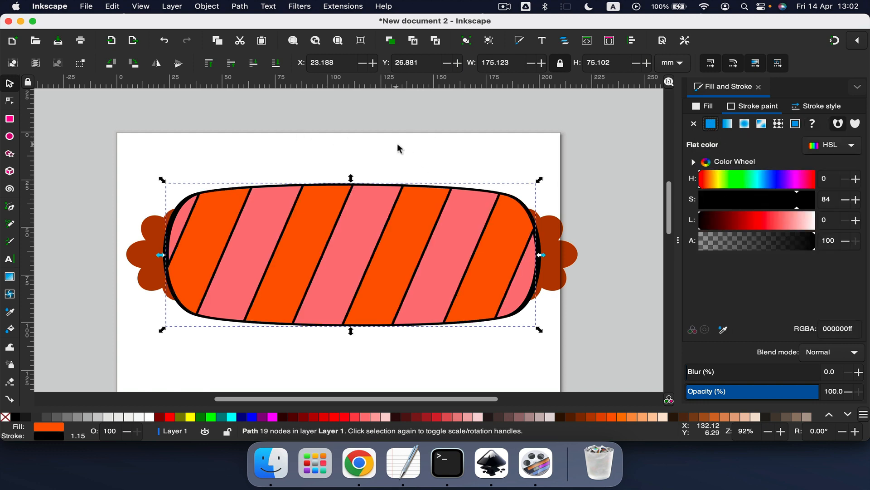
# - Give the right and left wrapper ends the same flat black stroke
pyautogui.click(555, 247)
pyautogui.click(710, 123)
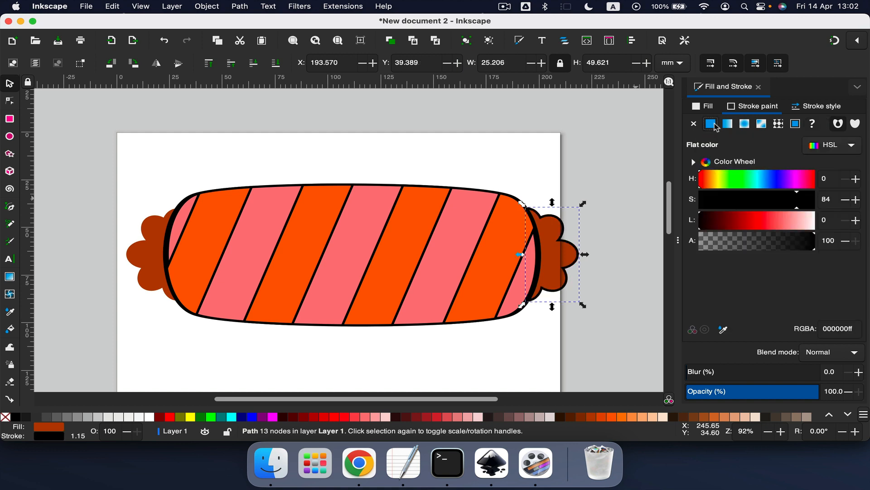
pyautogui.click(146, 253)
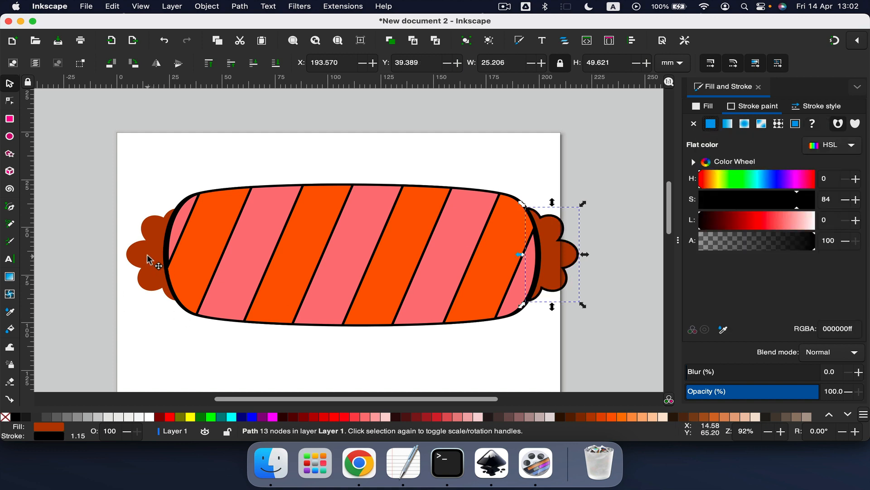
pyautogui.click(710, 125)
pyautogui.click(544, 172)
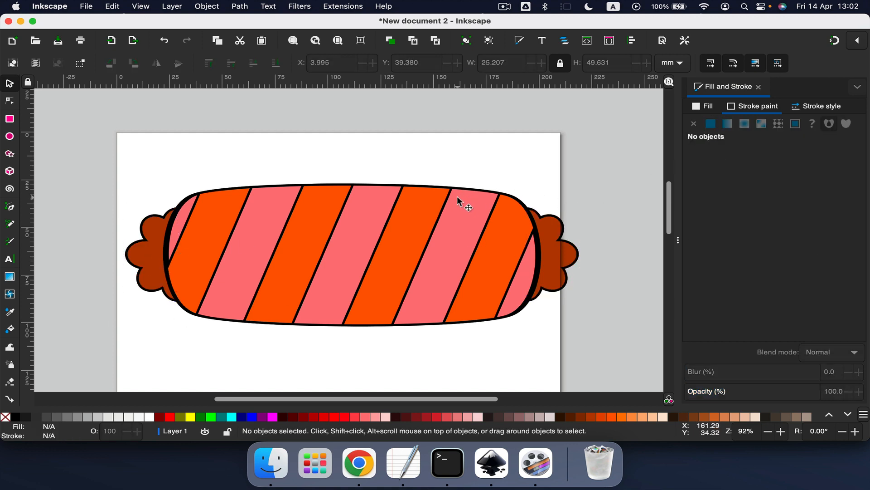
# - Nudge the left wrapper end slightly upward and outward from the striped body
pyautogui.scroll(4, 540, 232)
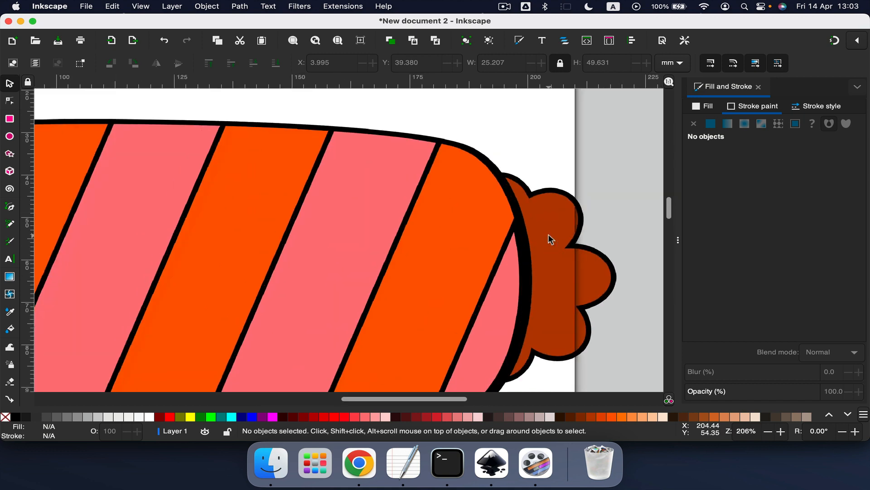
pyautogui.click(529, 261)
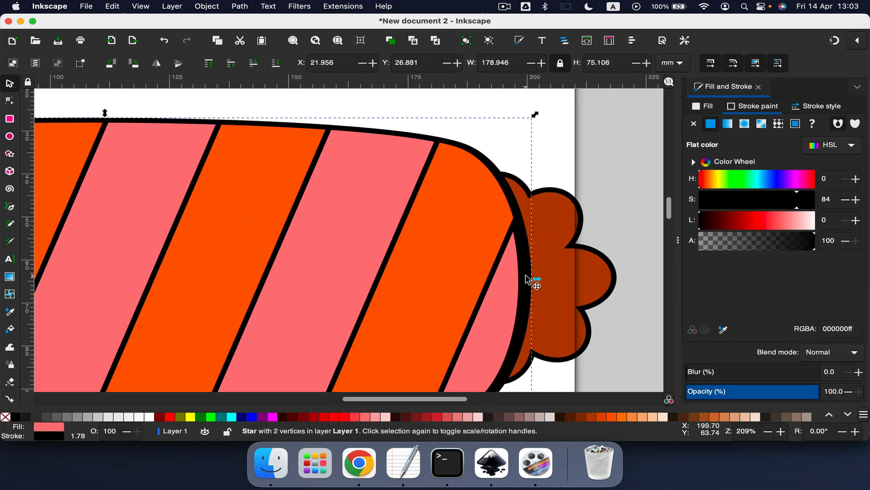
pyautogui.scroll(-2, 528, 282)
pyautogui.hscroll(-10, 480, 276)
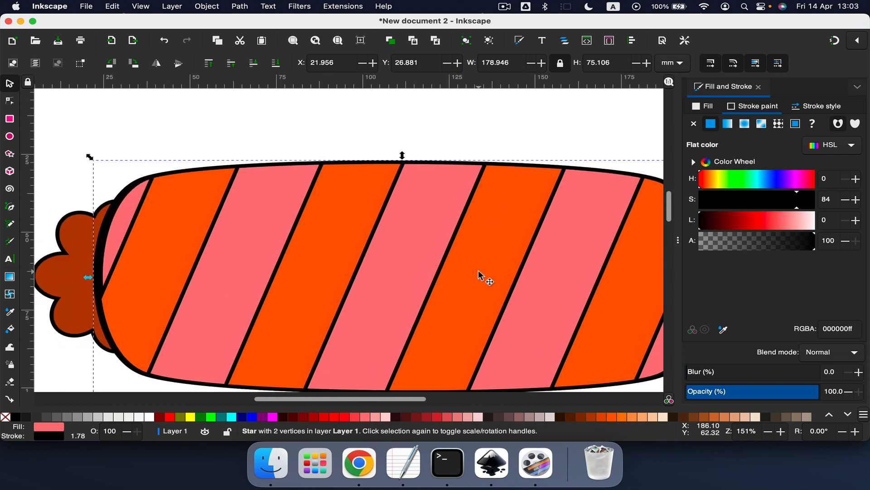
pyautogui.moveTo(71, 264)
pyautogui.mouseDown()
pyautogui.moveTo(43, 258)
pyautogui.moveTo(67, 259)
pyautogui.mouseUp()
# - Reduce the orange stripes' stroke width to 0.652 mm
pyautogui.click(174, 175)
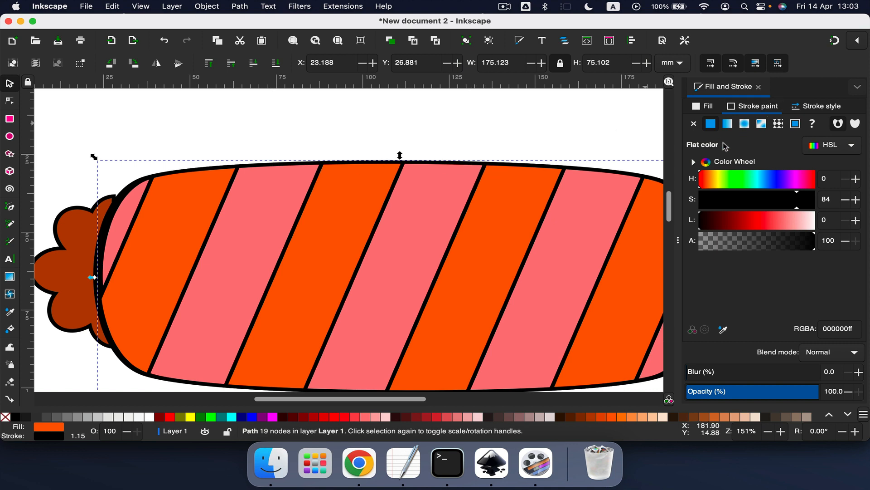
pyautogui.click(814, 107)
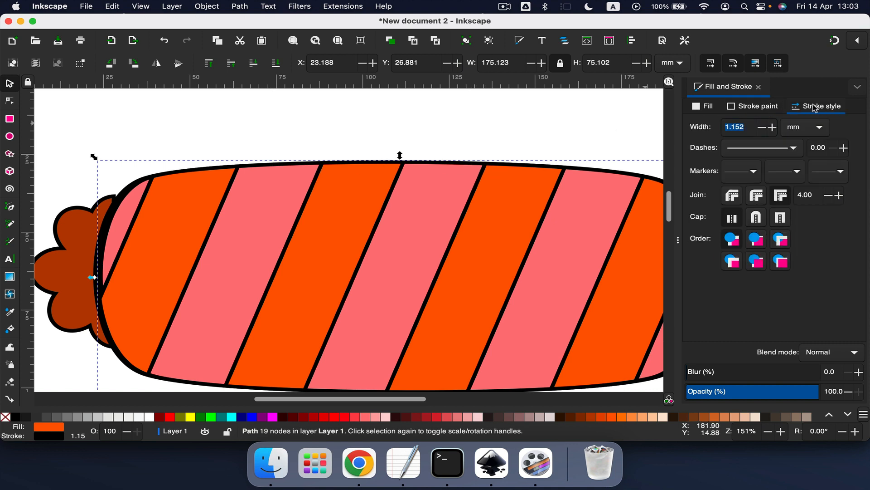
pyautogui.click(761, 128)
pyautogui.click(762, 127)
pyautogui.click(762, 128)
pyautogui.click(762, 127)
pyautogui.click(761, 128)
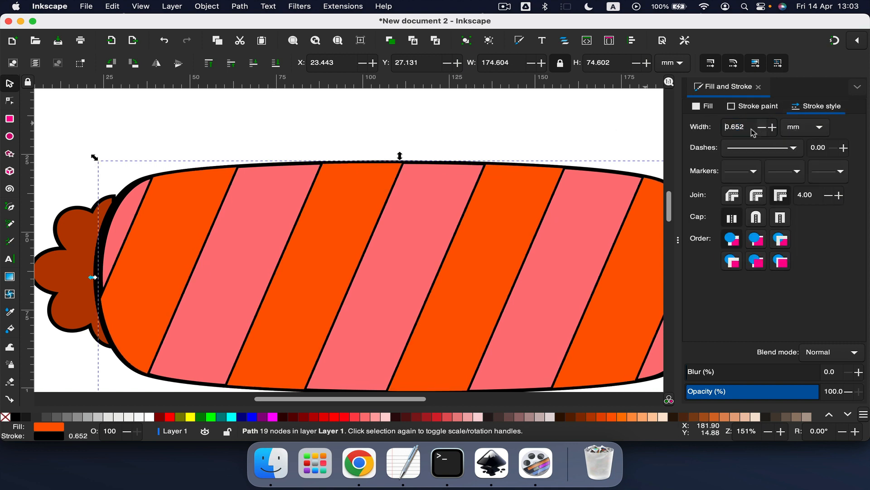
pyautogui.click(554, 132)
pyautogui.hscroll(2, 550, 131)
pyautogui.click(758, 87)
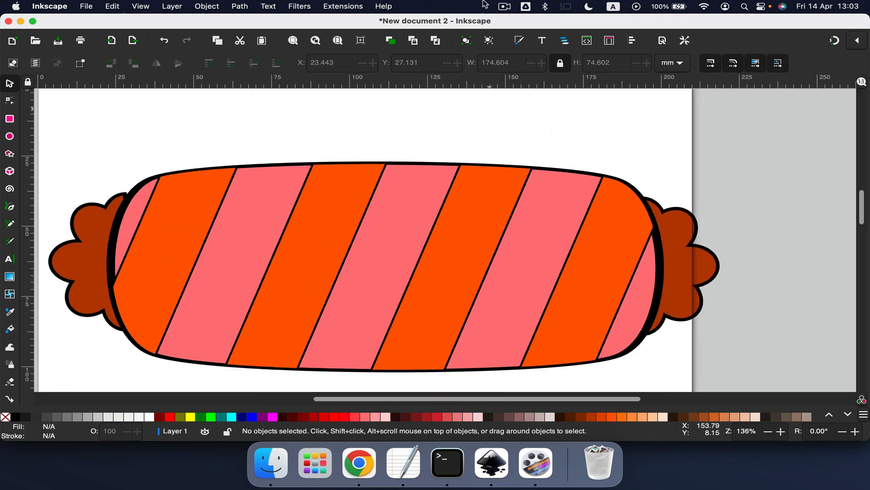
pyautogui.scroll(-2, 288, 127)
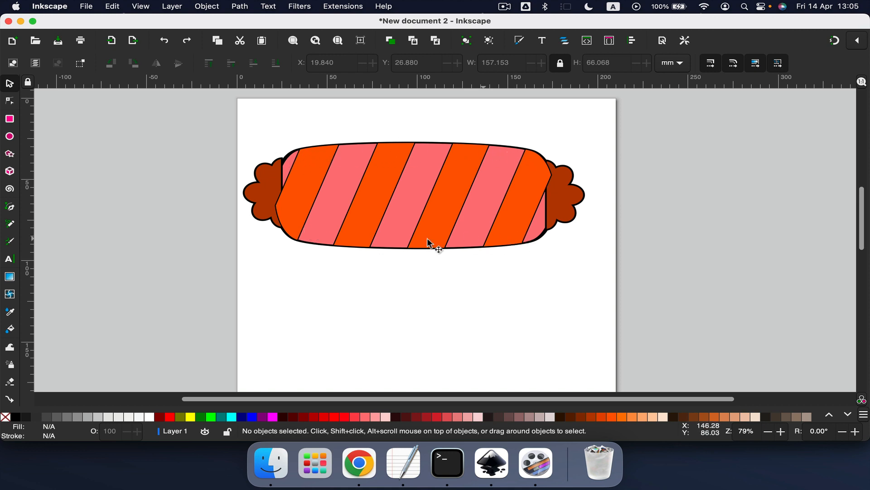
pyautogui.click(410, 193)
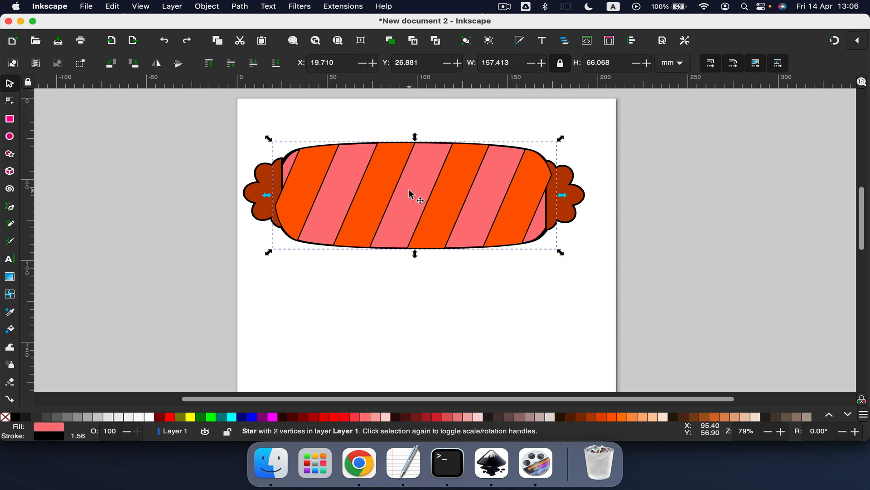
pyautogui.moveTo(419, 211); pyautogui.dragTo(428, 320)
pyautogui.press('super+z')
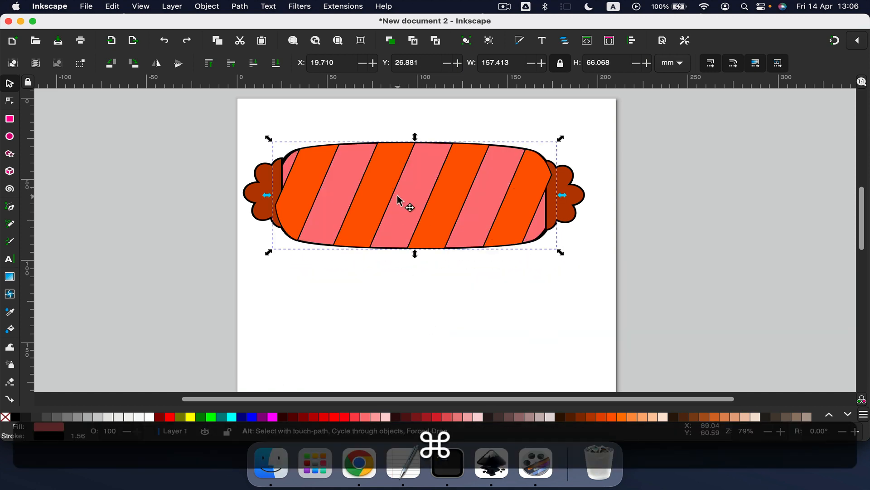
# - Duplicate the pink body twice and shrink the topmost copy about its centre to about 53 mm high
pyautogui.press('super+d')
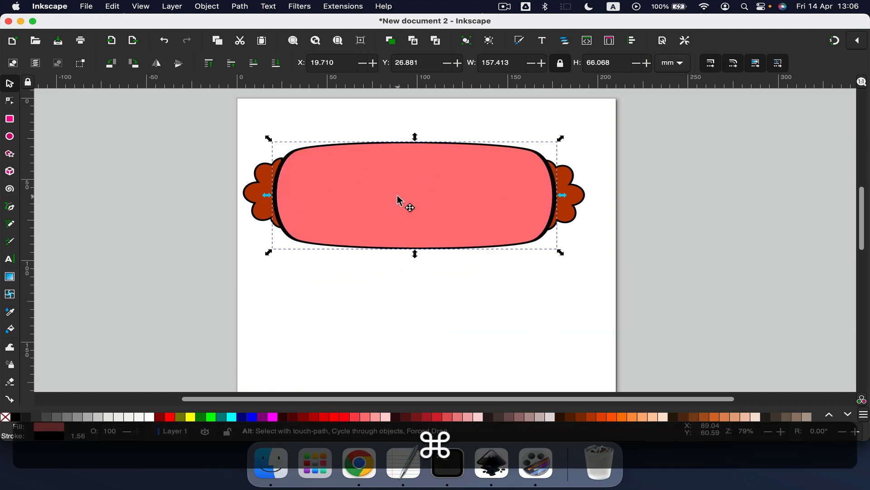
pyautogui.press('super+d')
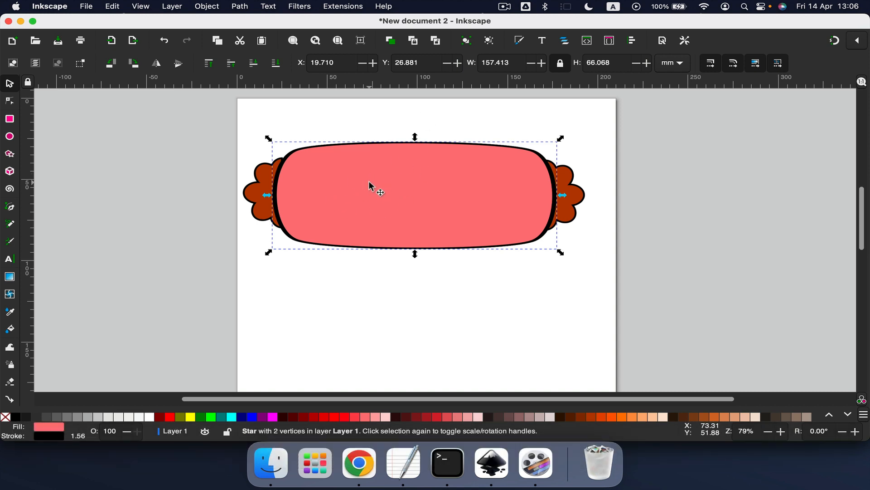
pyautogui.press('shift')
pyautogui.moveTo(416, 141); pyautogui.dragTo(417, 150)
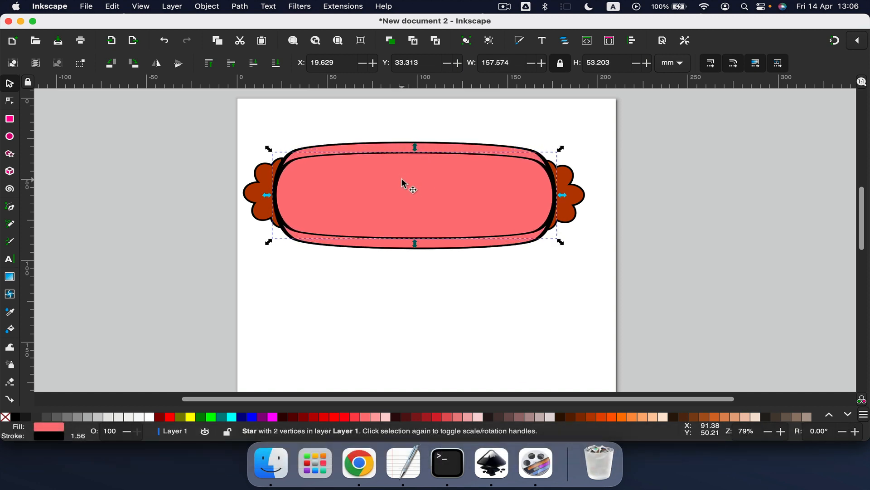
# - Subtract the shortened pink copy from the full-height copy with Difference to leave a rim around the stripes
pyautogui.keyDown('shift'); pyautogui.click(383, 148); pyautogui.keyUp('shift')
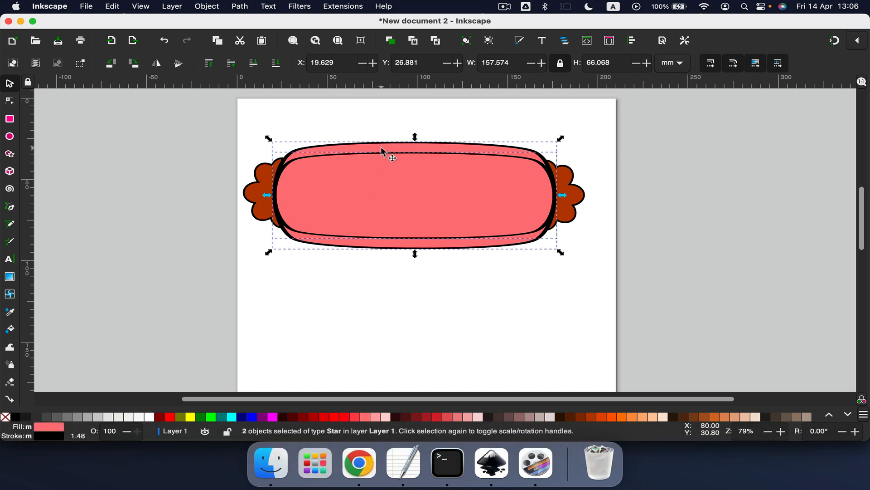
pyautogui.click(239, 5)
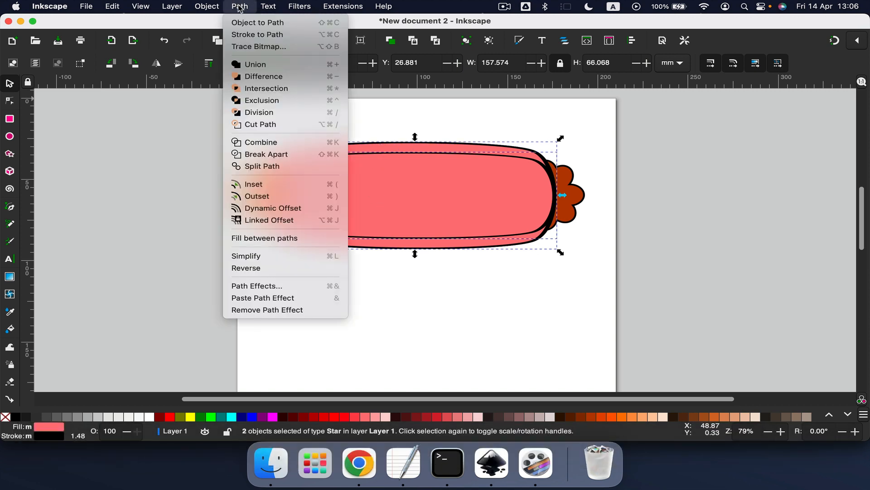
pyautogui.click(253, 77)
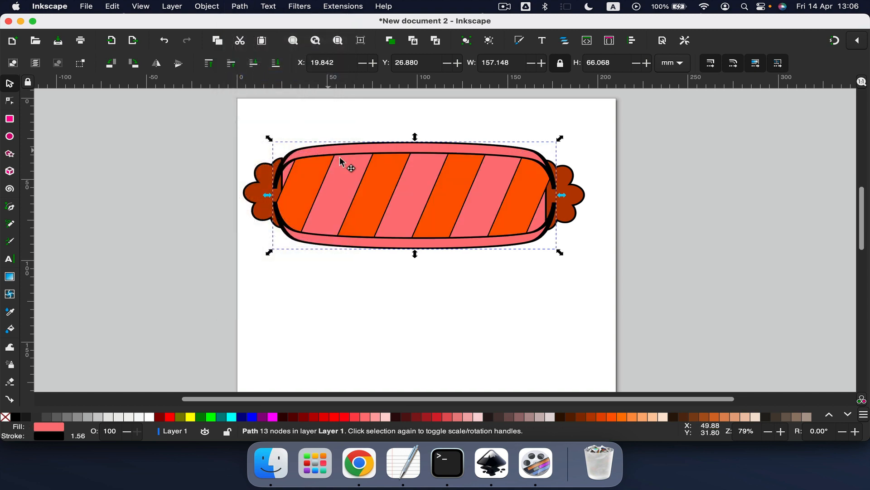
pyautogui.moveTo(341, 161); pyautogui.dragTo(542, 305)
pyautogui.moveTo(349, 225); pyautogui.dragTo(240, 282)
pyautogui.moveTo(393, 157); pyautogui.dragTo(395, 144)
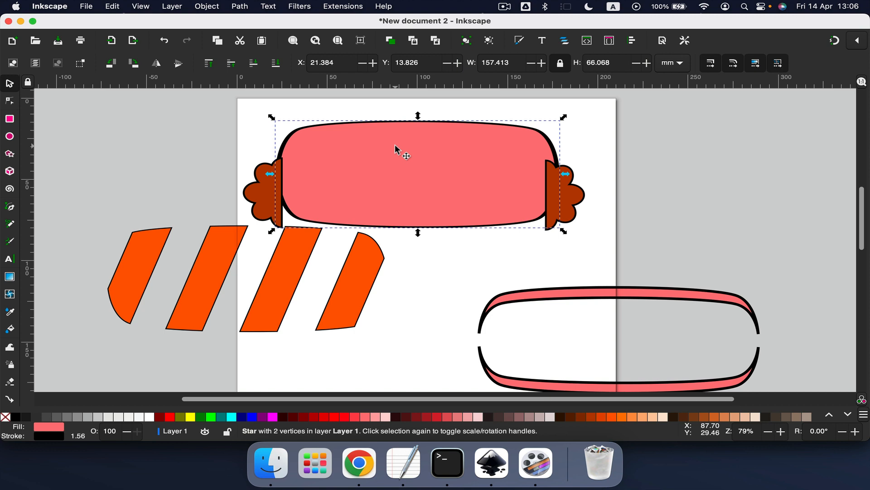
pyautogui.press('super+z')
pyautogui.press('super+z')
pyautogui.press('super+z')
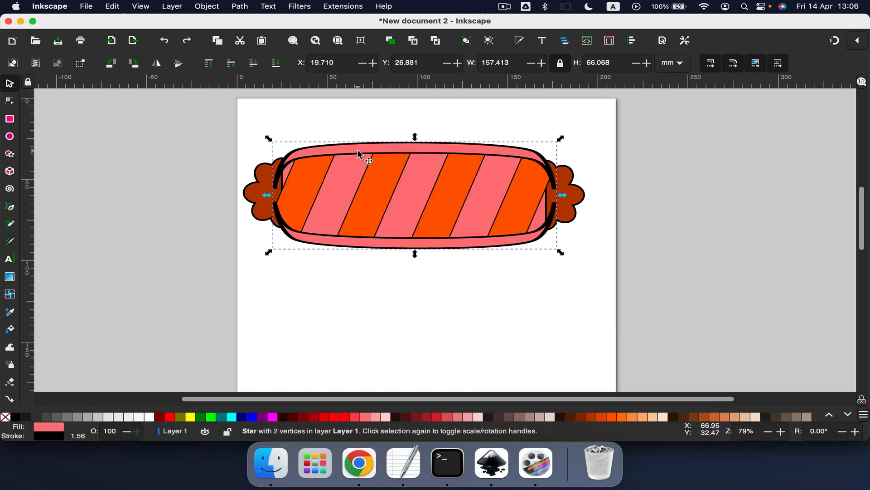
pyautogui.moveTo(358, 154); pyautogui.dragTo(379, 258)
pyautogui.press('super+z')
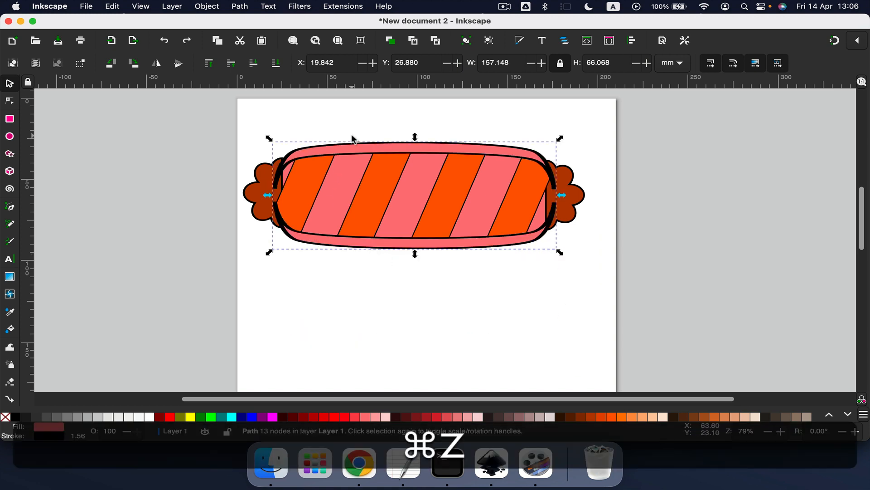
# - Break apart the pink rim into separate upper and lower pieces and select the lower one
pyautogui.rightClick(356, 151)
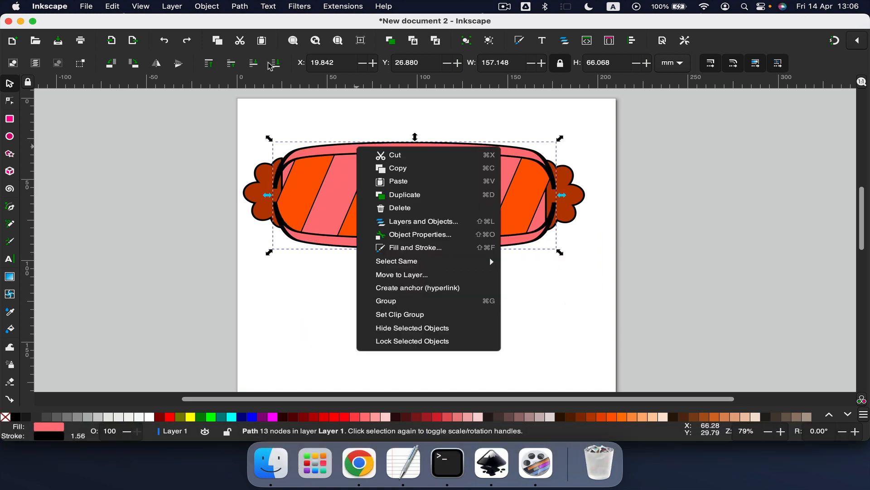
pyautogui.click(232, 7)
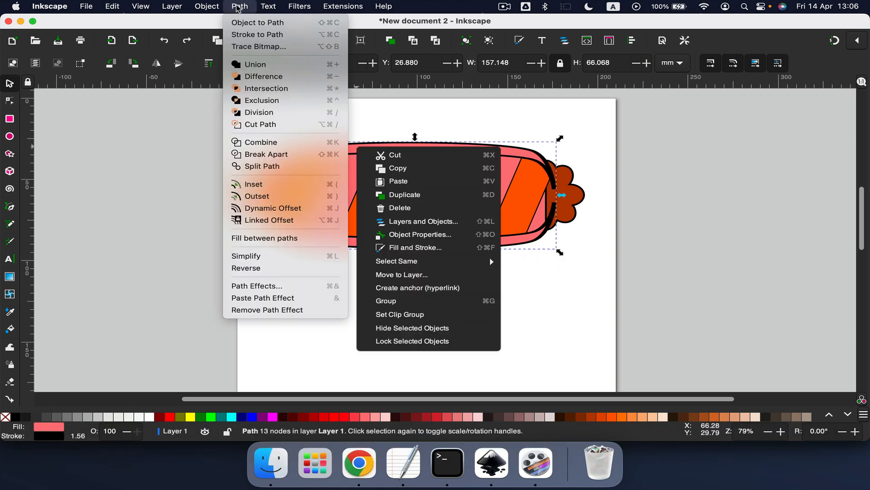
pyautogui.click(247, 153)
pyautogui.click(295, 353)
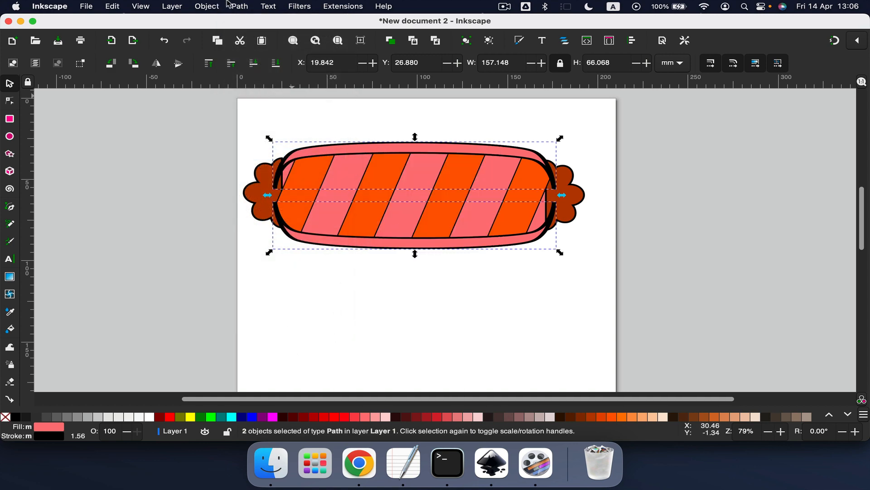
pyautogui.click(240, 6)
pyautogui.click(247, 152)
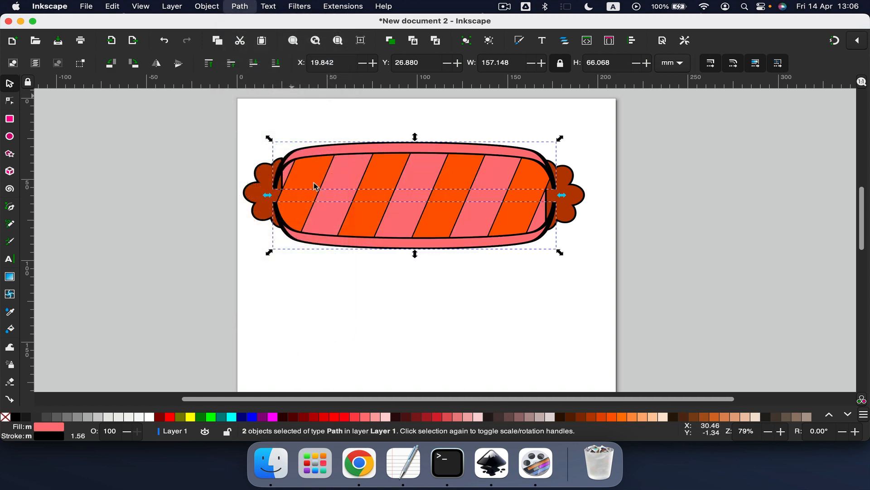
pyautogui.click(408, 319)
pyautogui.click(380, 241)
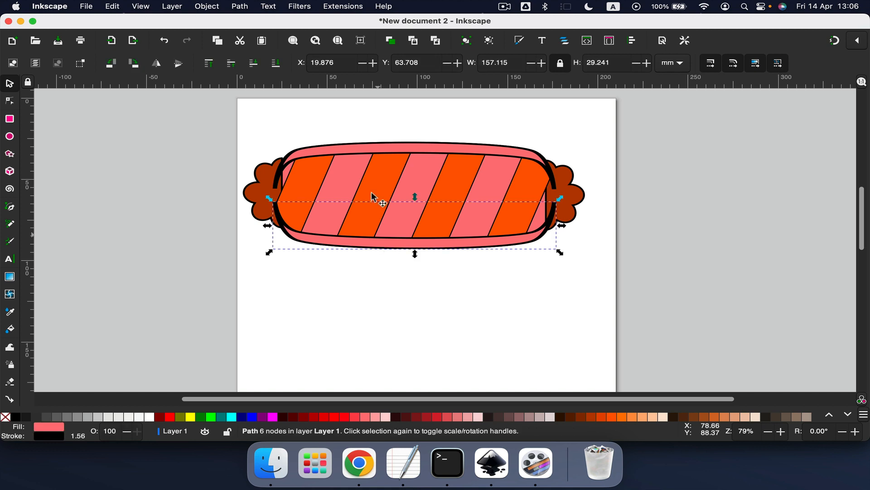
pyautogui.moveTo(359, 150); pyautogui.dragTo(341, 114)
pyautogui.moveTo(350, 250); pyautogui.dragTo(341, 297)
pyautogui.press('super+z')
pyautogui.press('super+z')
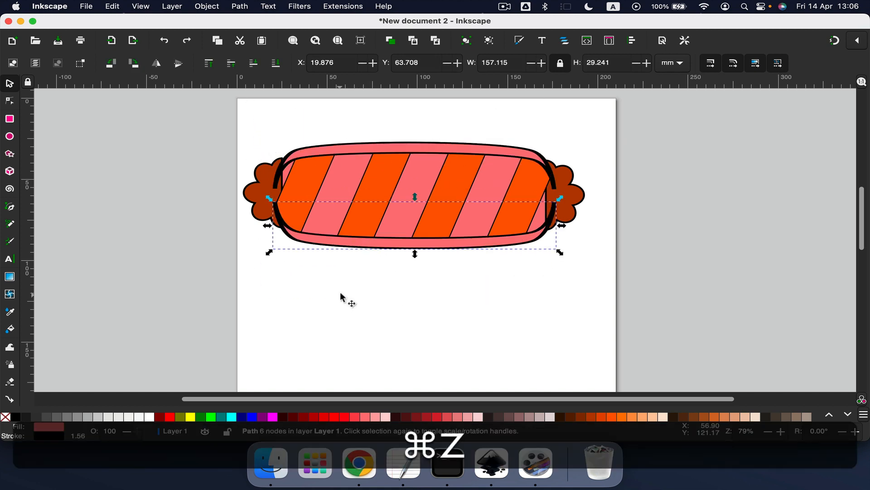
# - Remove the stroke from the upper rim piece and fill it with white at 46% alpha as a highlight
pyautogui.rightClick(371, 152)
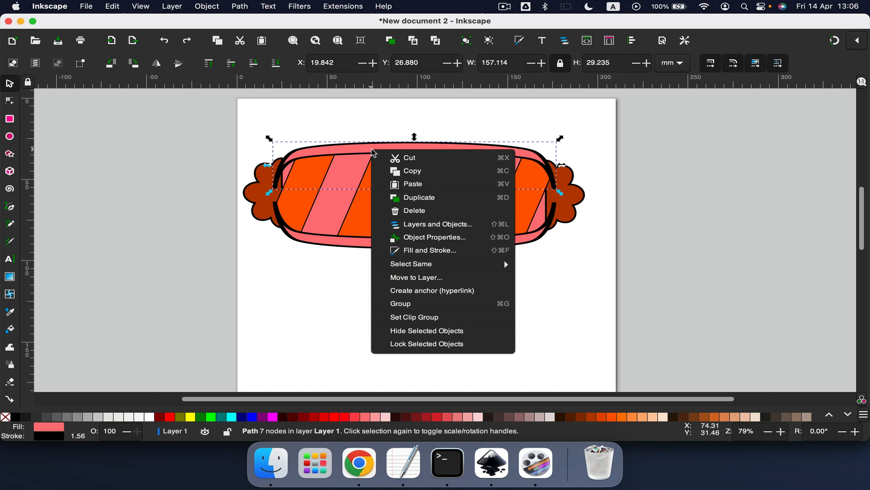
pyautogui.click(413, 249)
pyautogui.click(746, 108)
pyautogui.click(694, 124)
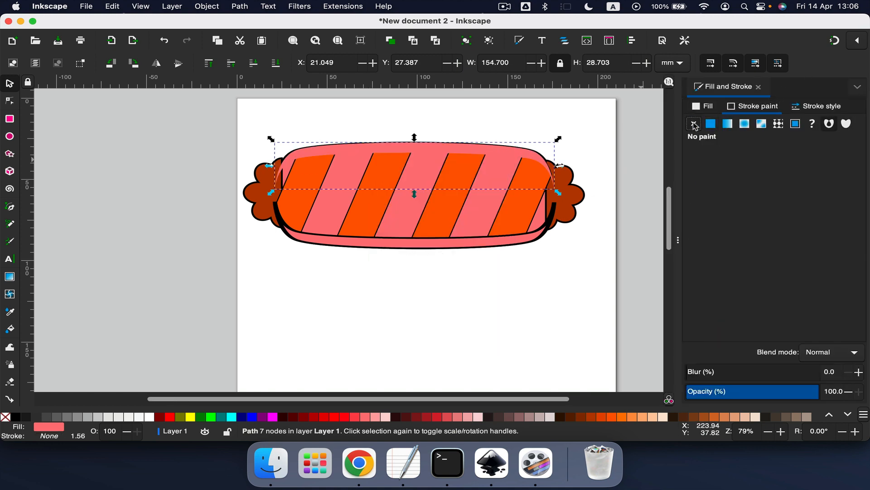
pyautogui.click(702, 107)
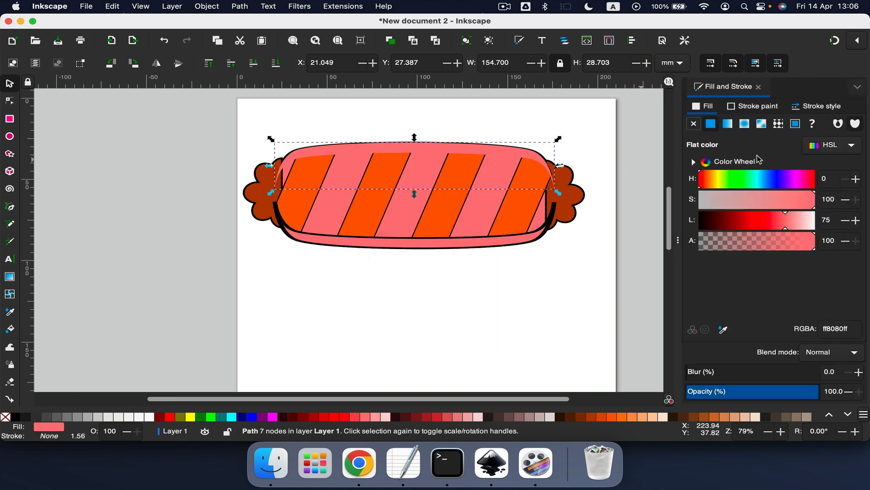
pyautogui.moveTo(786, 229); pyautogui.dragTo(828, 230)
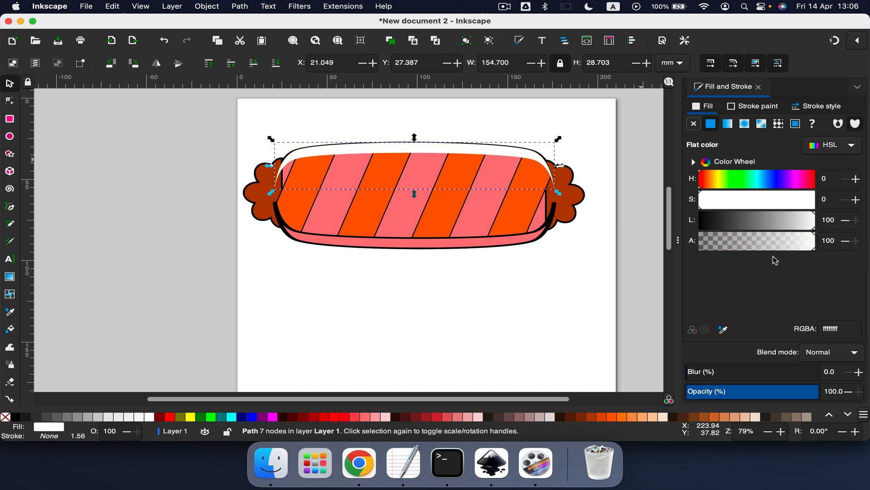
pyautogui.click(751, 247)
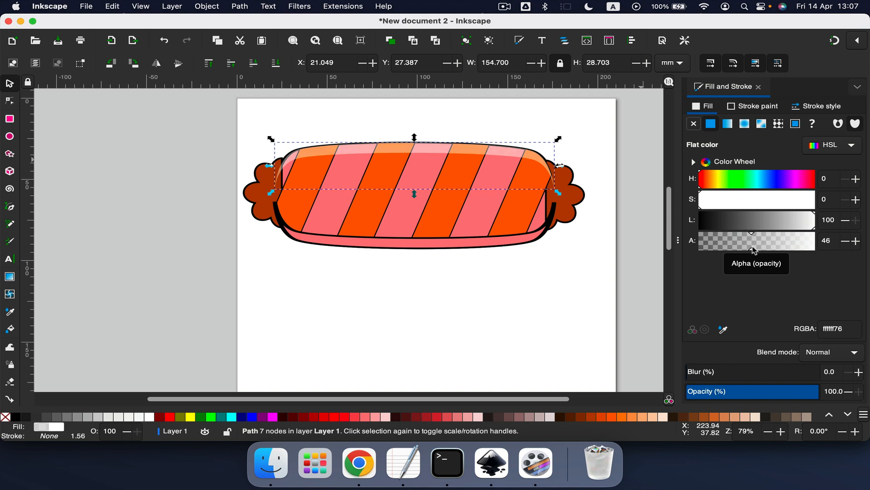
# - Remove the stroke from the lower rim piece and fill it with black at 53% alpha as a shadow
pyautogui.click(423, 243)
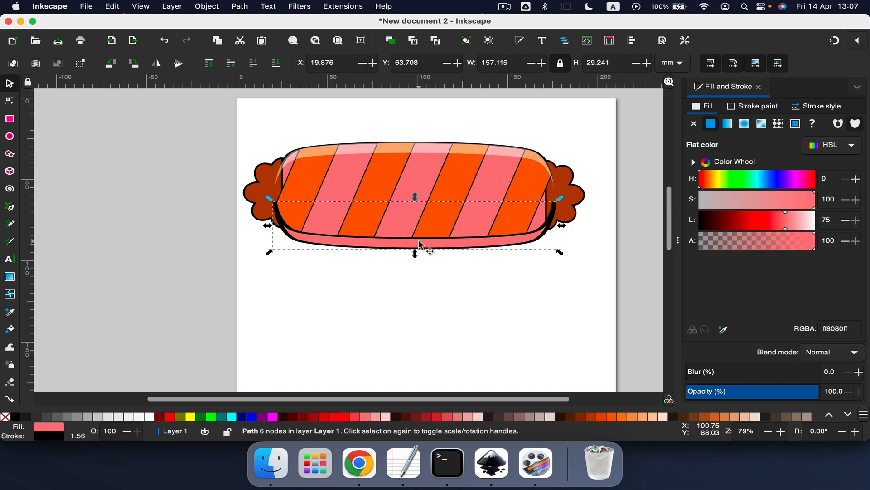
pyautogui.click(741, 109)
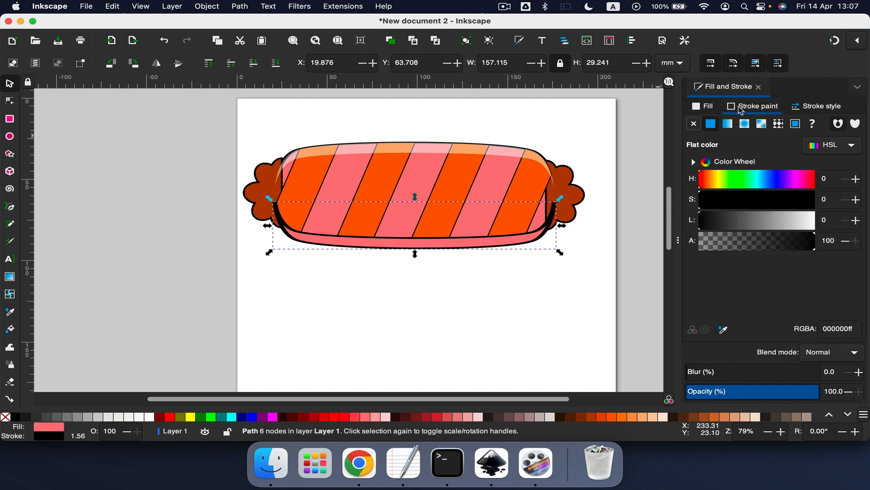
pyautogui.click(694, 124)
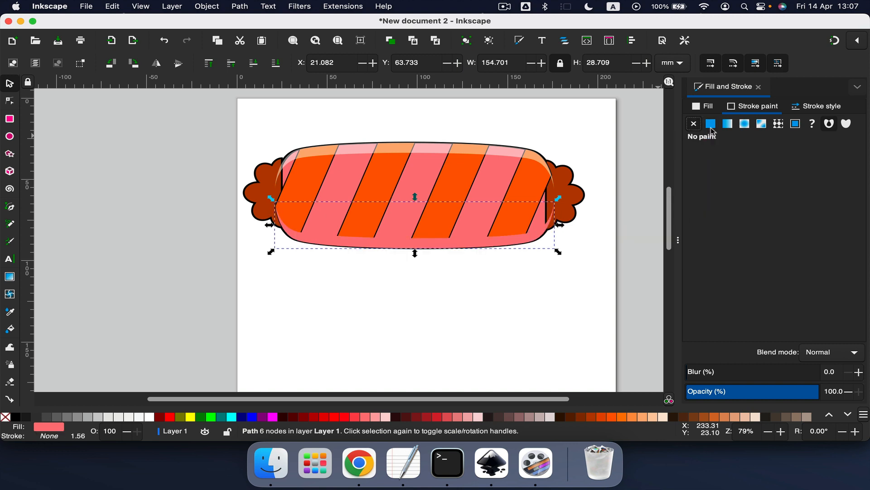
pyautogui.click(706, 108)
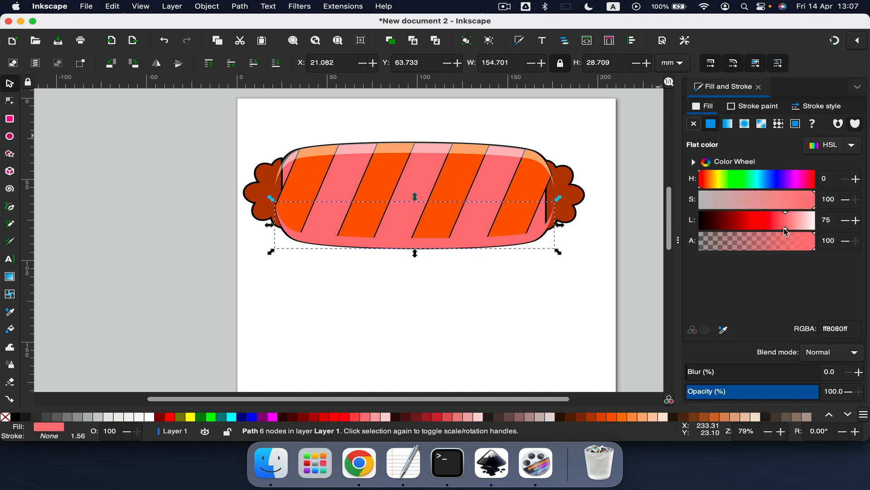
pyautogui.moveTo(786, 232); pyautogui.dragTo(700, 232)
pyautogui.click(763, 249)
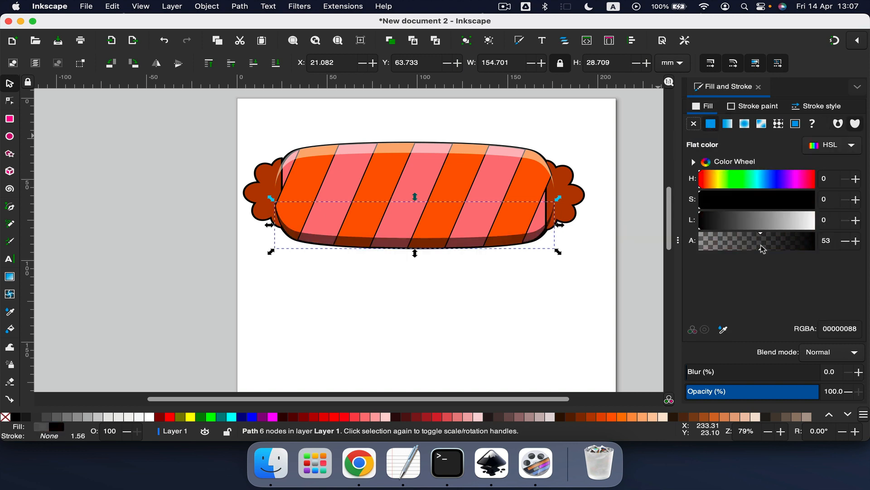
pyautogui.click(470, 294)
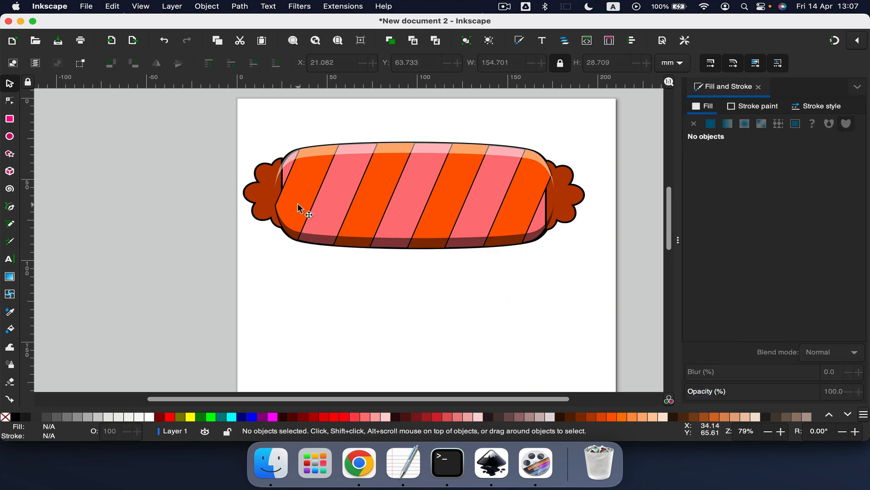
# - Close the Fill and Stroke settings and raise the white highlight one level in the stacking order
pyautogui.click(572, 195)
pyautogui.click(758, 87)
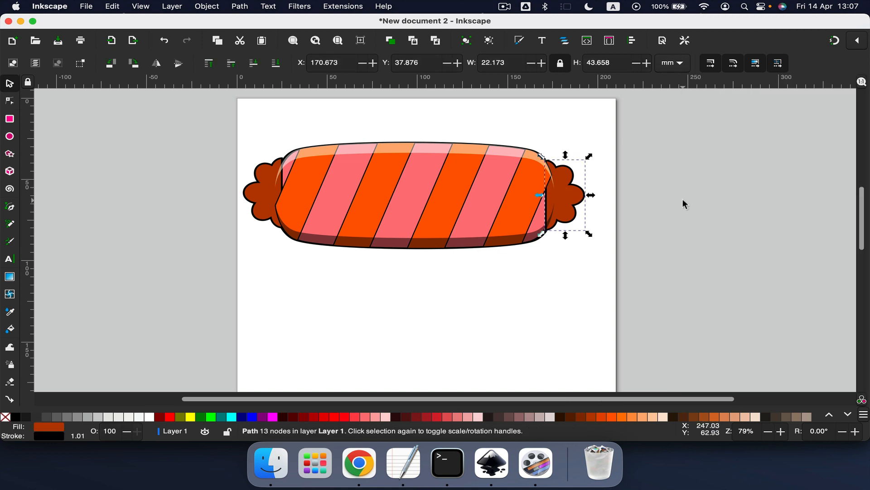
pyautogui.hscroll(1, 683, 204)
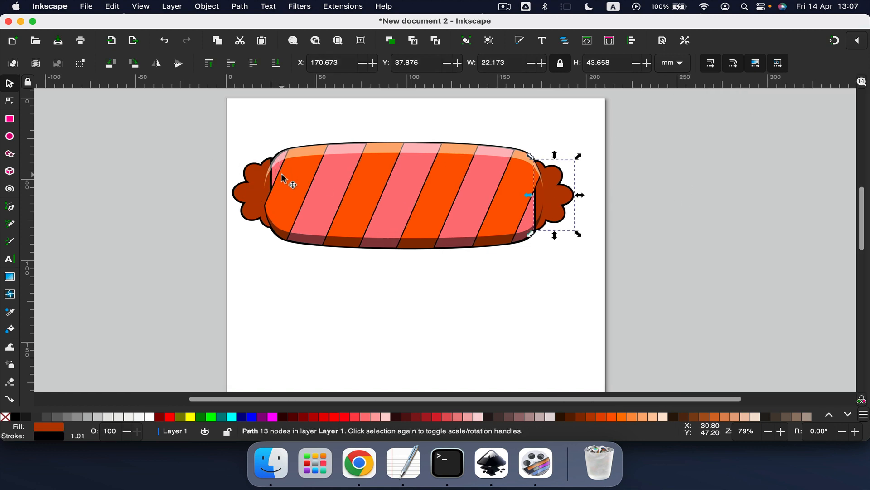
pyautogui.scroll(3, 281, 174)
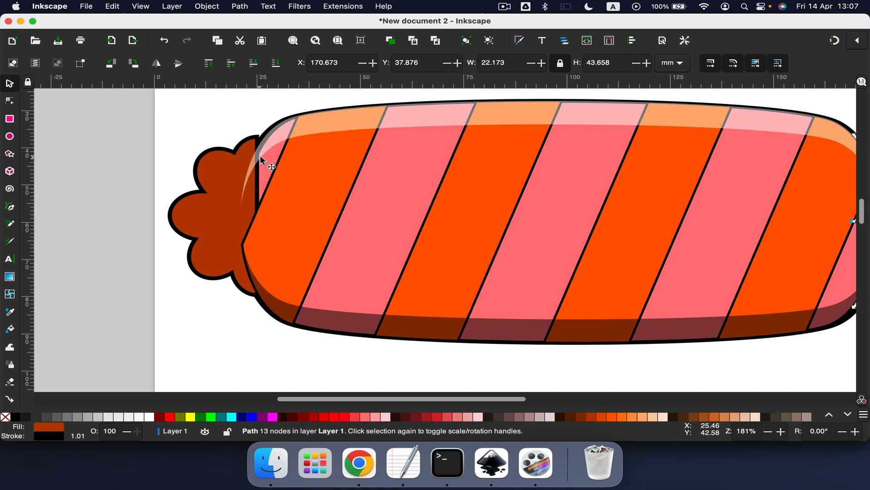
pyautogui.click(261, 157)
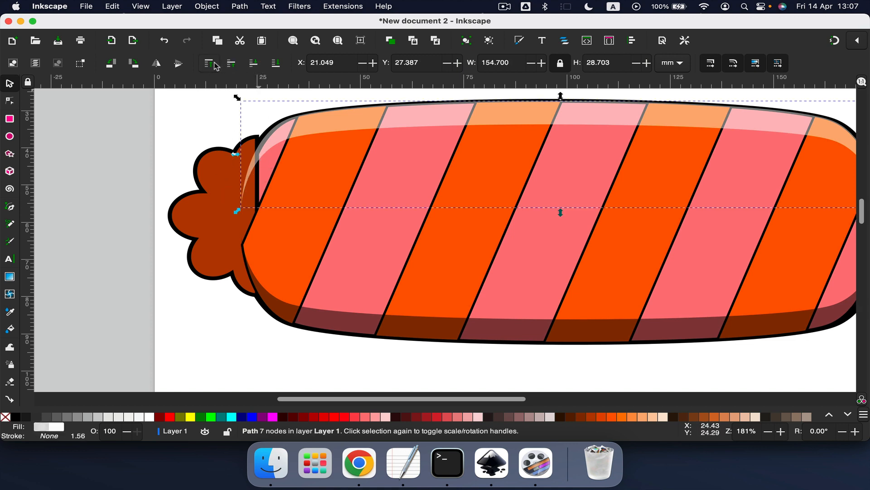
pyautogui.click(231, 65)
# - Restack the left brown wrapper end so that it sits behind the pink body and its stripes
pyautogui.click(210, 177)
pyautogui.click(209, 64)
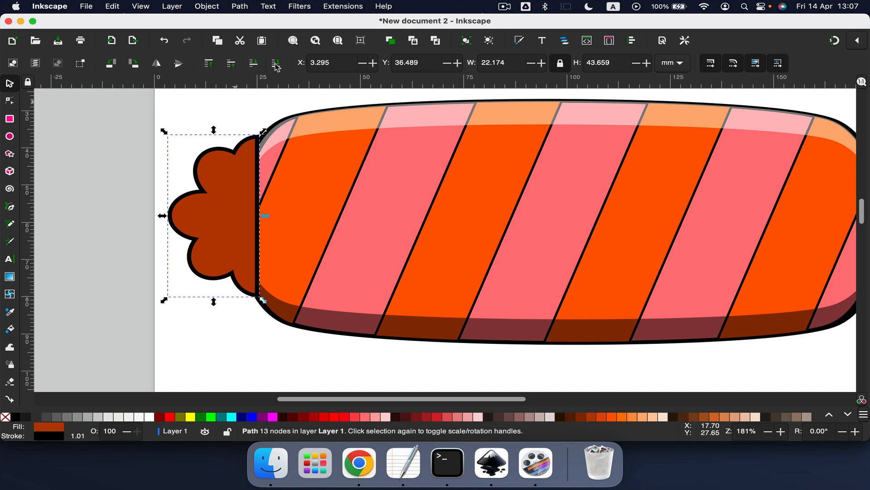
pyautogui.click(255, 64)
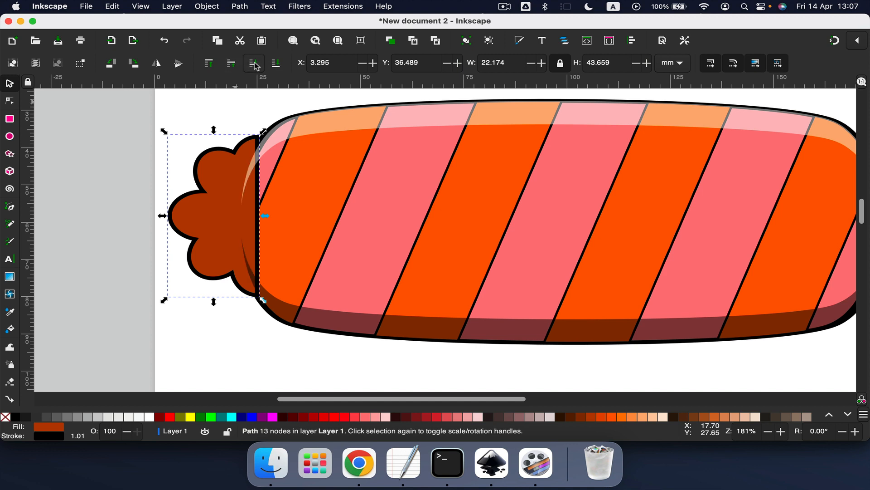
pyautogui.click(255, 65)
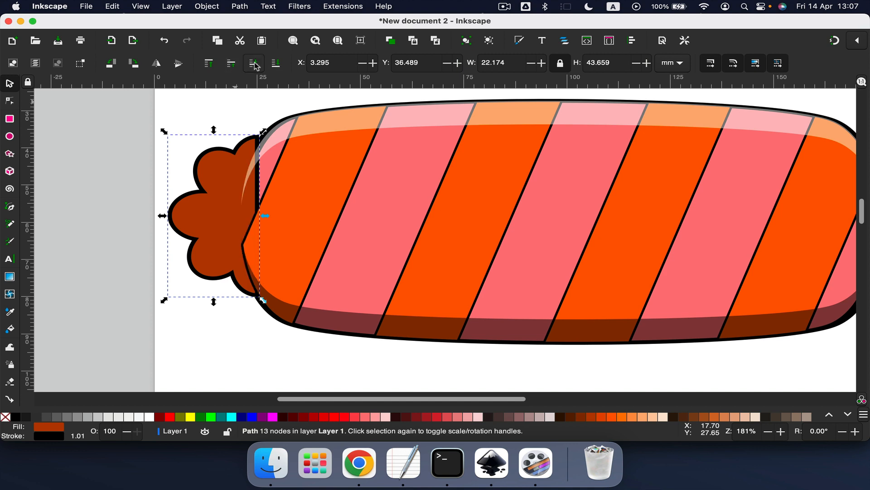
pyautogui.click(256, 65)
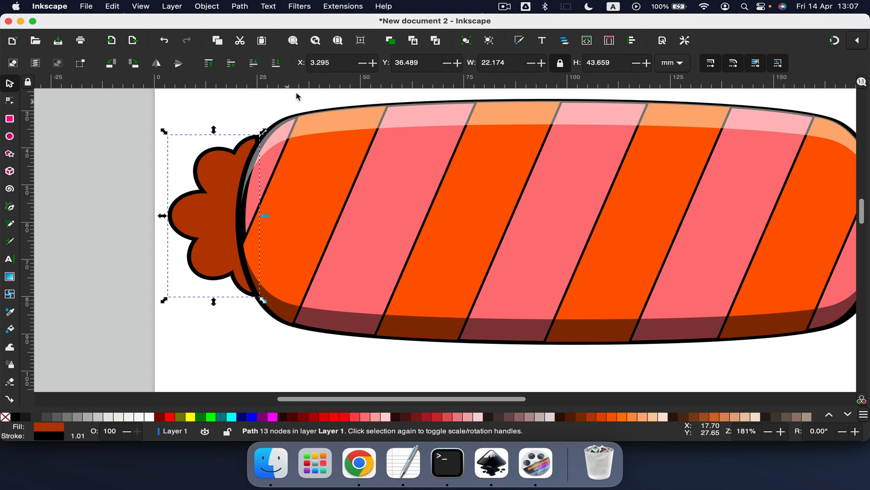
# - Send the right brown wrapper end to the bottom of the stacking order, behind the striped body
pyautogui.hscroll(10, 303, 94)
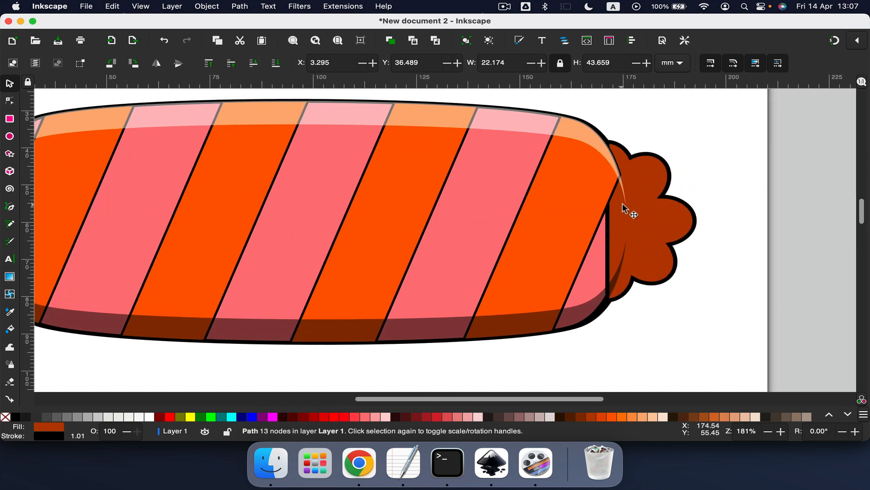
pyautogui.click(647, 204)
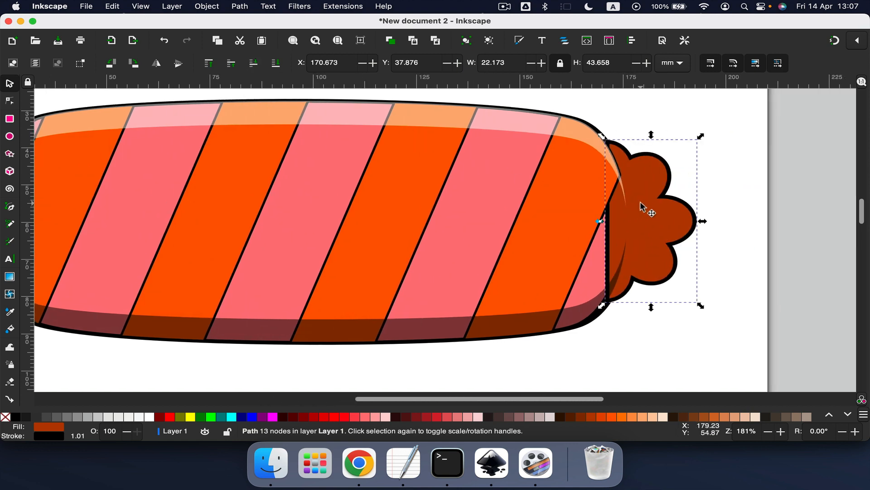
pyautogui.click(275, 65)
pyautogui.click(670, 121)
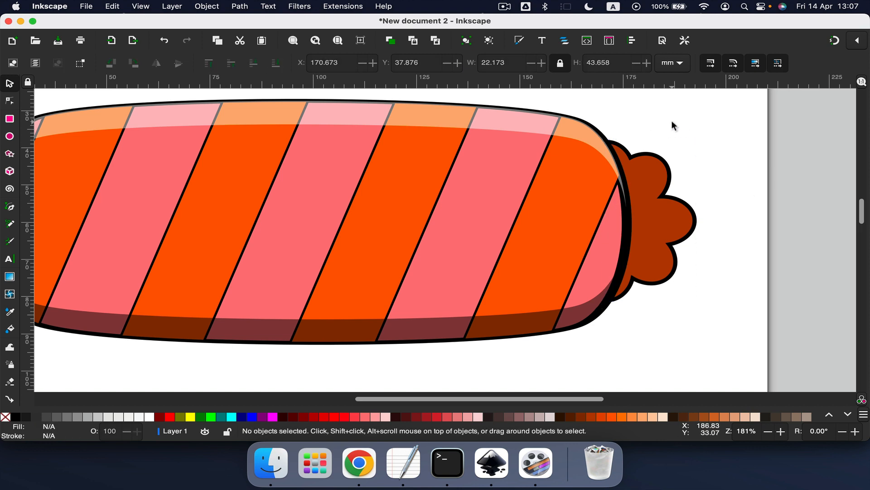
# - Select all six parts of the striped sweet, including both wrapper ends, and group them
pyautogui.scroll(-2, 669, 121)
pyautogui.scroll(-1, 669, 121)
pyautogui.hscroll(3, 548, 159)
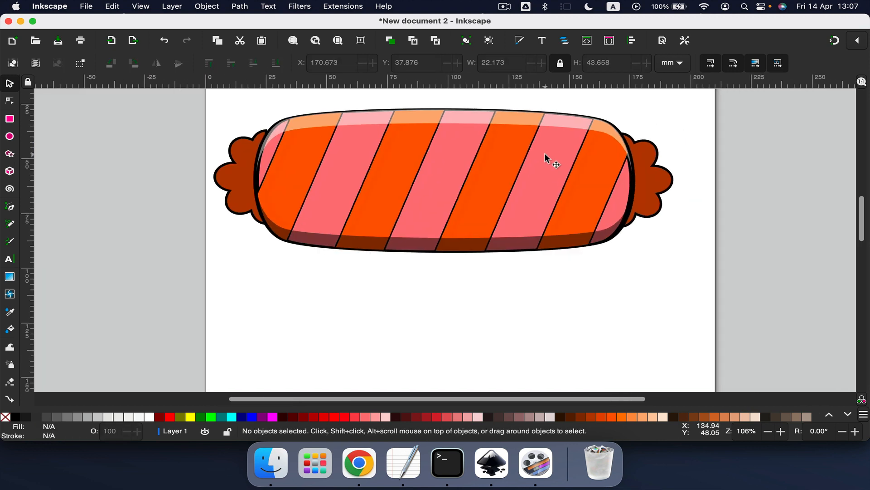
pyautogui.scroll(2, 471, 171)
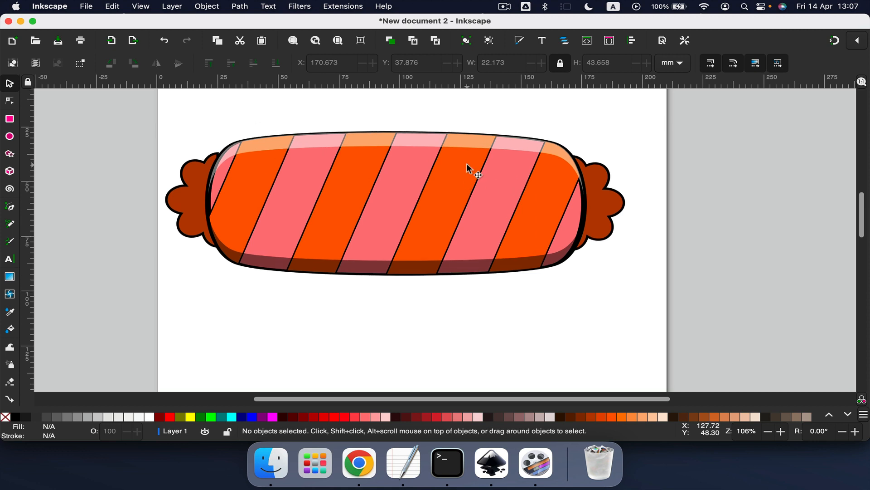
pyautogui.moveTo(129, 125); pyautogui.dragTo(680, 304)
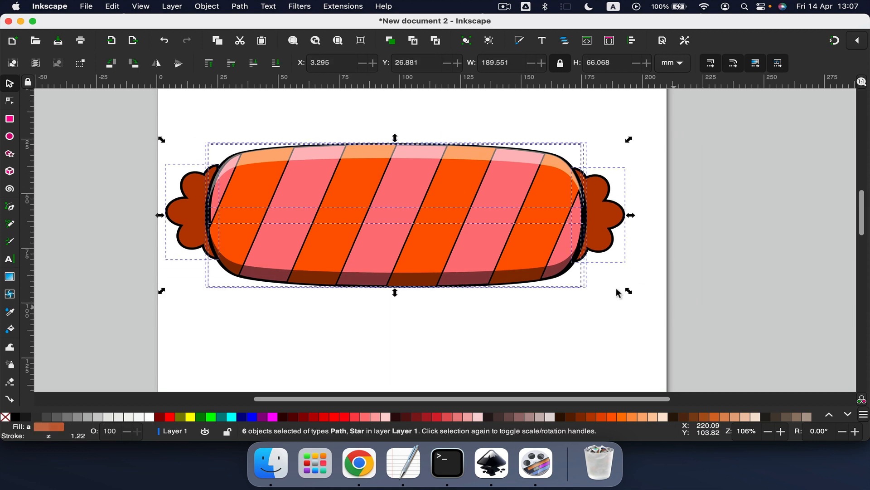
pyautogui.rightClick(425, 186)
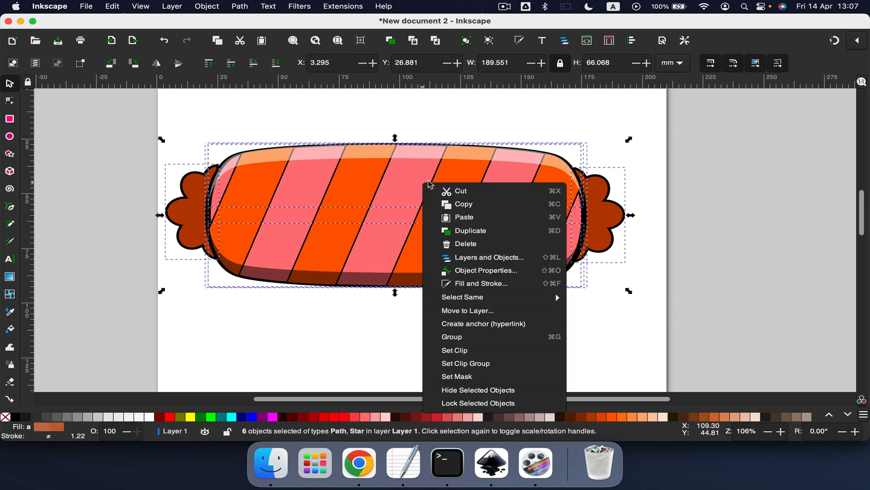
pyautogui.click(452, 337)
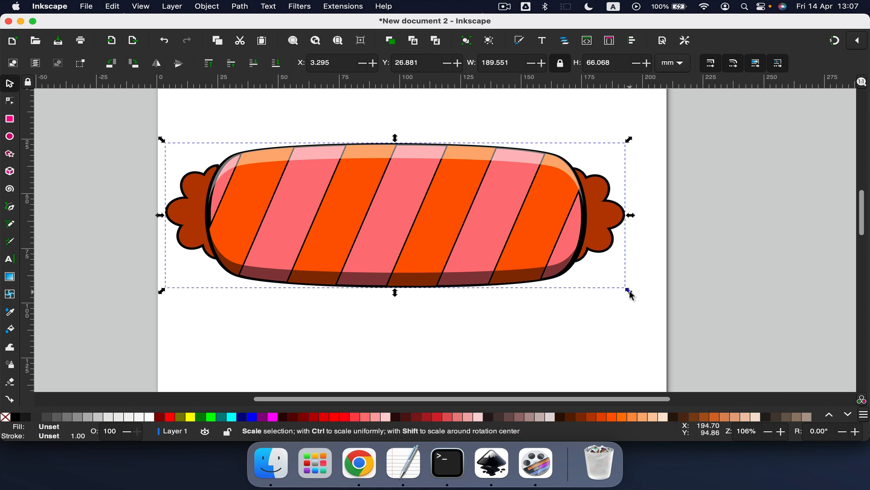
# - Scale the grouped sweet down to about 110 mm wide and 38 mm high
pyautogui.moveTo(628, 288); pyautogui.dragTo(449, 229)
pyautogui.hscroll(-3, 347, 251)
pyautogui.scroll(2, 347, 250)
# - Place a duplicate of the grouped sweet below the original and ungroup the lower one
pyautogui.moveTo(346, 249); pyautogui.dragTo(334, 315)
pyautogui.press('super+d')
pyautogui.rightClick(346, 301)
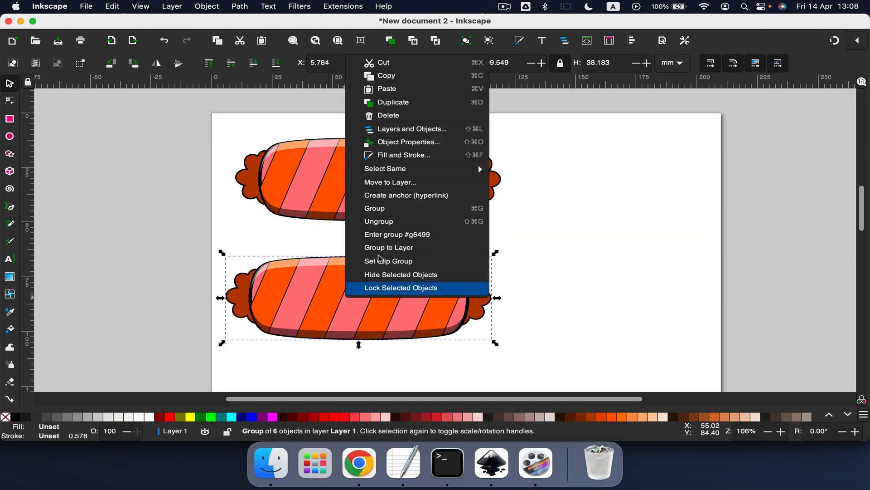
pyautogui.click(399, 225)
pyautogui.press('Escape')
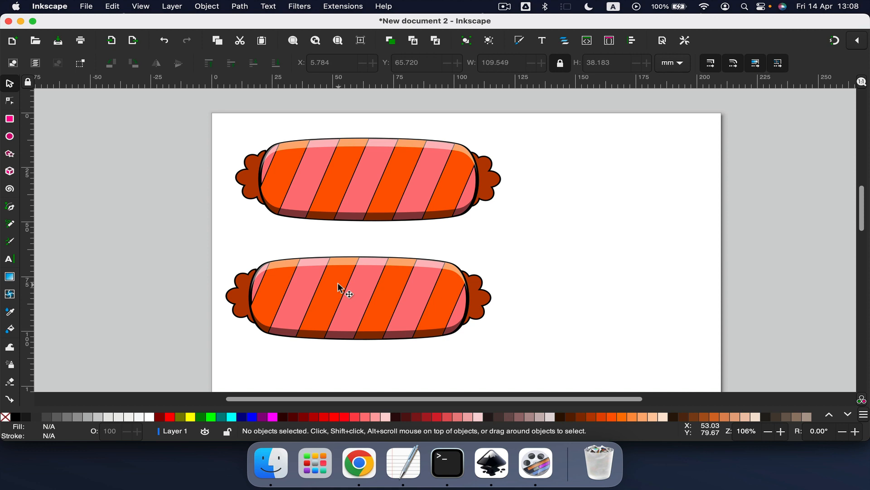
# - Recolour the lower sweet with bright green instead of orange stripes and dark green instead of the pink body
pyautogui.click(283, 284)
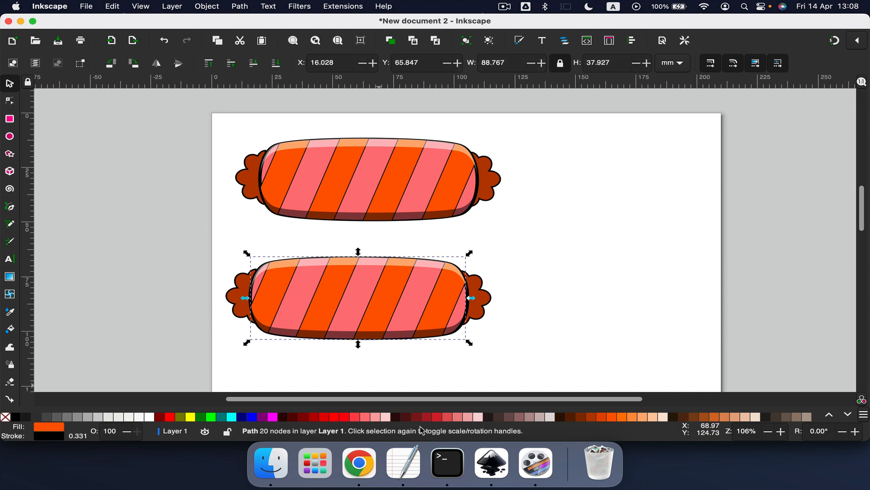
pyautogui.click(847, 413)
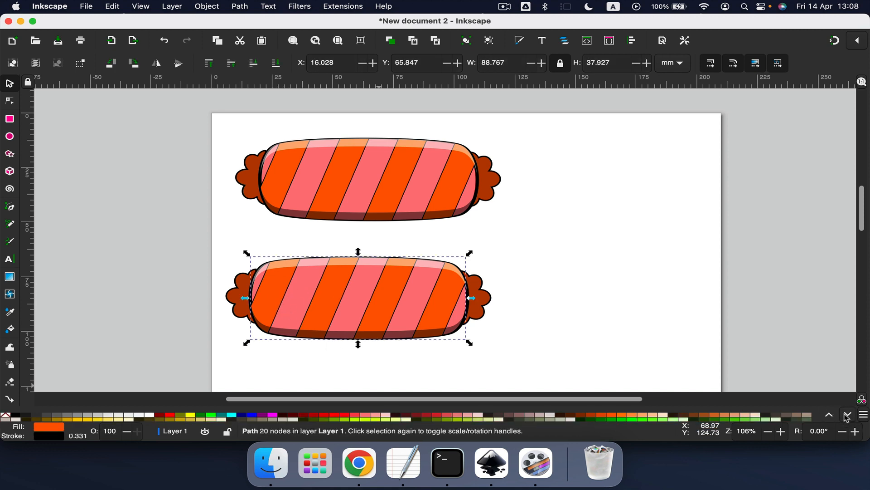
pyautogui.click(642, 417)
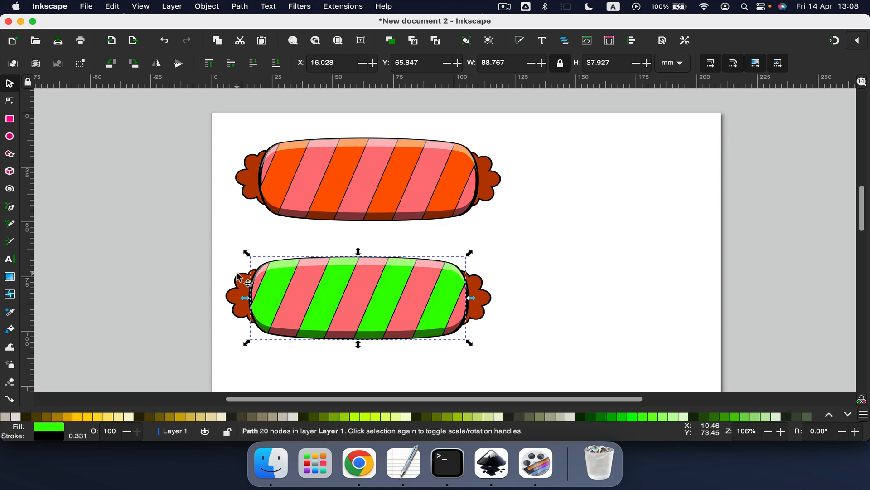
pyautogui.click(305, 297)
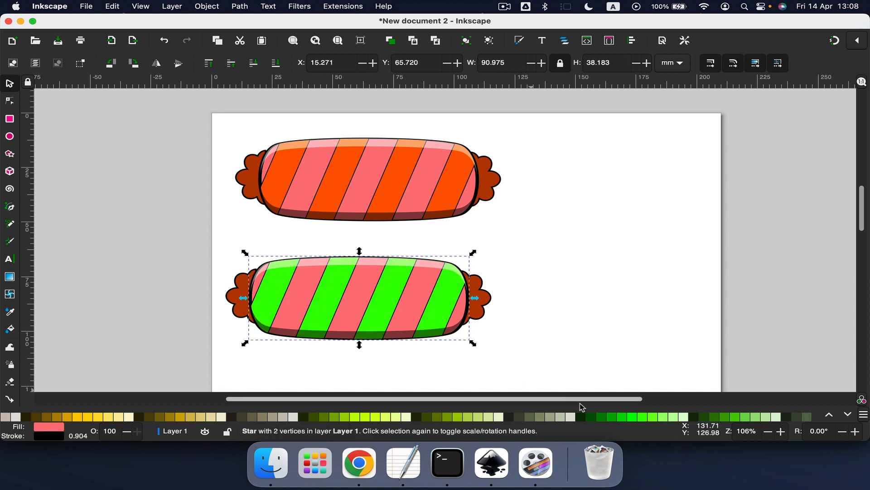
pyautogui.click(599, 416)
pyautogui.scroll(-2, 600, 417)
pyautogui.click(504, 318)
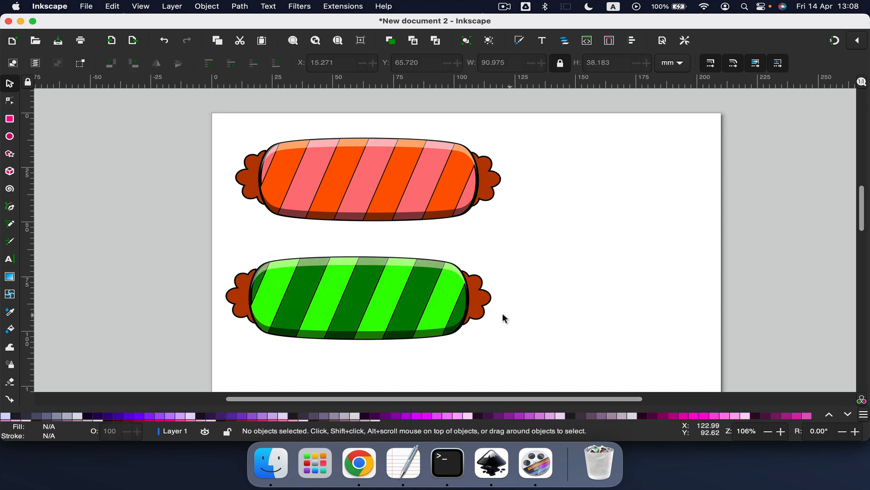
# - Fill both scalloped wrapper ends of the green sweet with a dark bluish green
pyautogui.click(478, 303)
pyautogui.keyDown('shift'); pyautogui.click(237, 304); pyautogui.keyUp('shift')
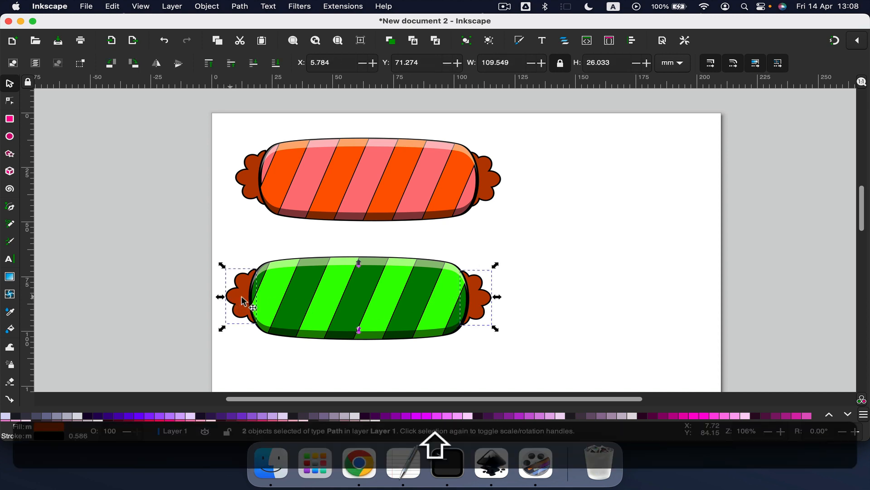
pyautogui.click(772, 414)
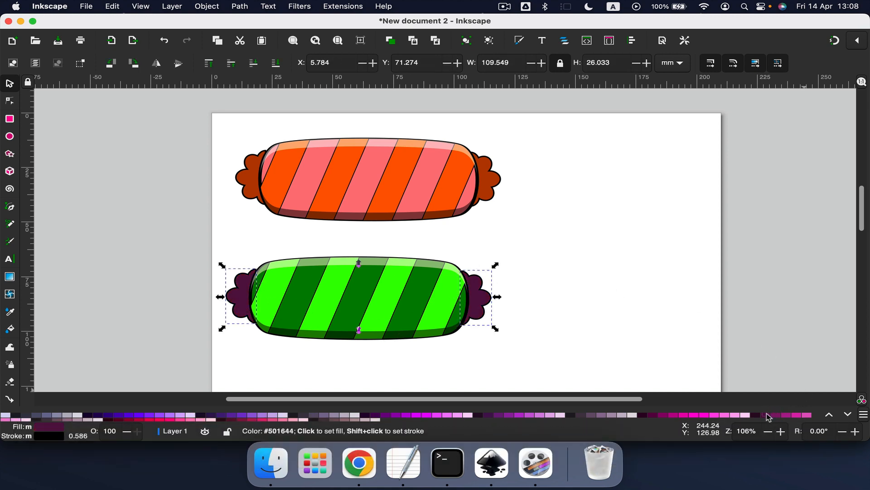
pyautogui.click(829, 415)
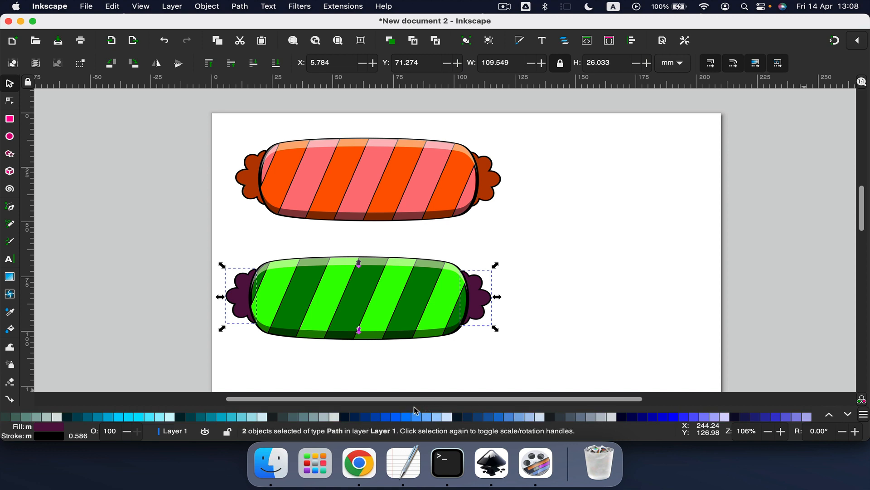
pyautogui.click(829, 415)
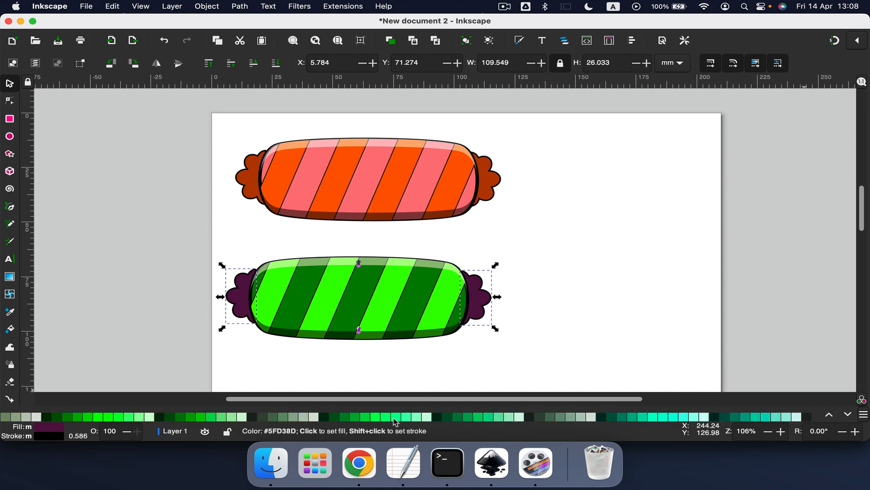
pyautogui.click(334, 416)
pyautogui.click(597, 304)
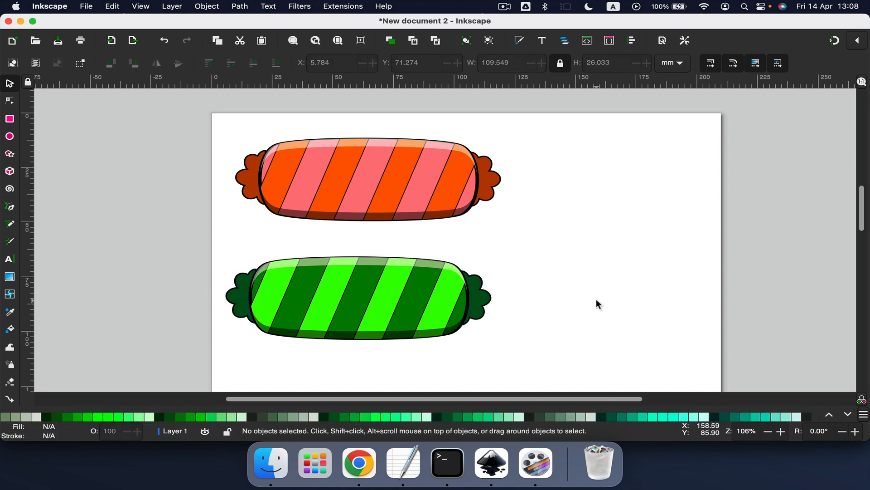
# - Place a duplicate of the orange sweet below the green one and ungroup the copy
pyautogui.click(325, 189)
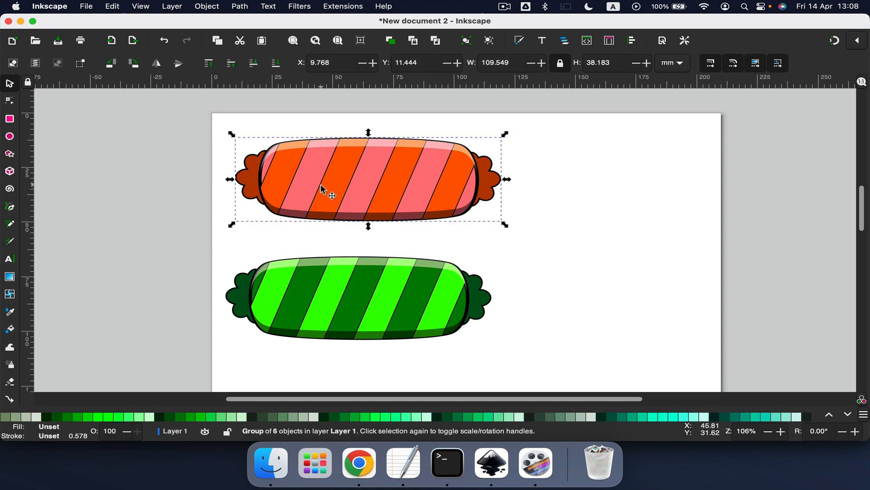
pyautogui.press('super+d')
pyautogui.moveTo(334, 178); pyautogui.dragTo(330, 396)
pyautogui.scroll(-5, 330, 383)
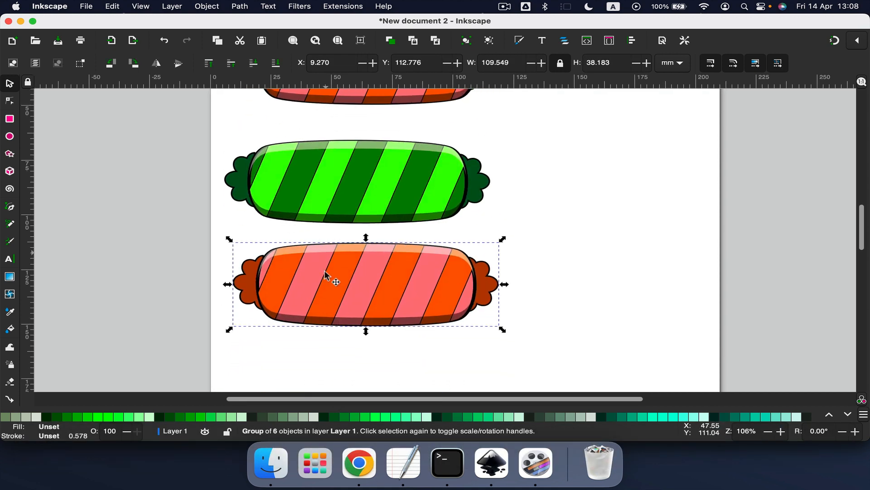
pyautogui.rightClick(322, 295)
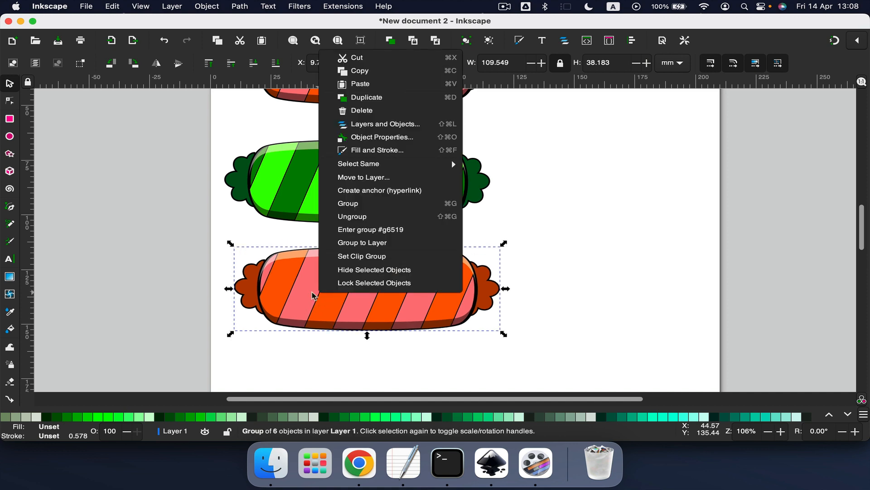
pyautogui.click(356, 224)
pyautogui.click(641, 291)
# - Fill the orange stripes of the third sweet with magenta #AA0088
pyautogui.click(402, 286)
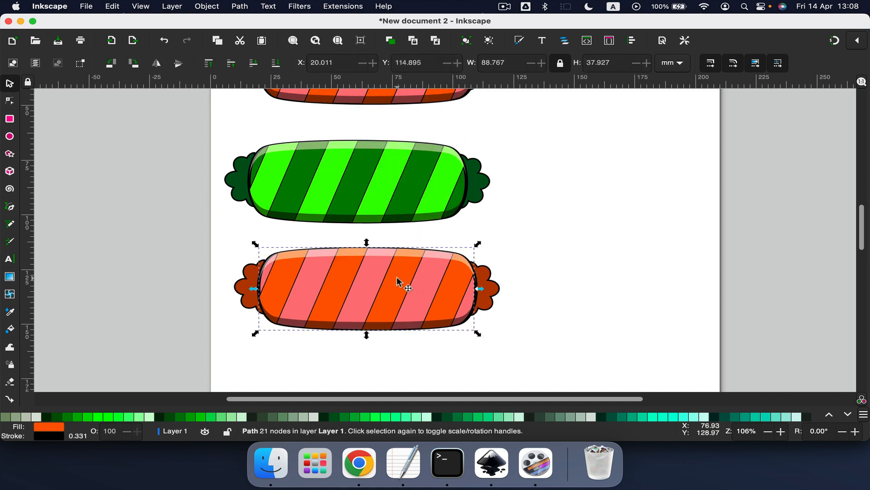
pyautogui.click(847, 414)
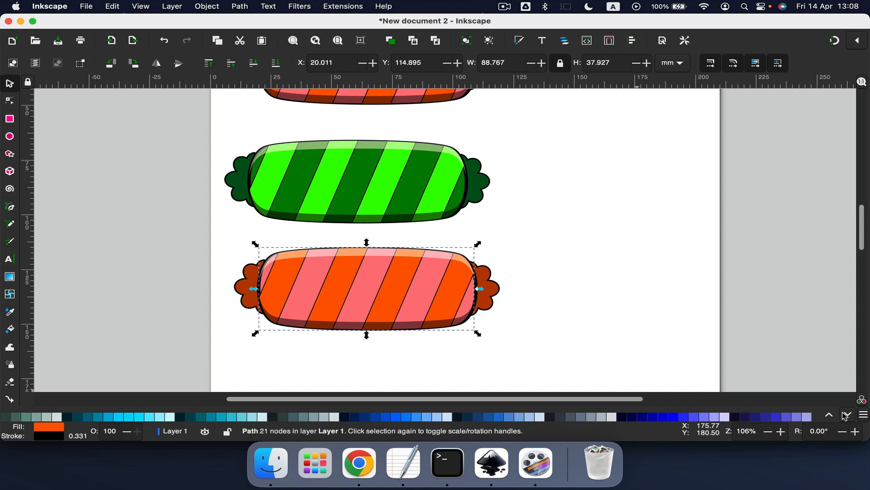
pyautogui.click(847, 414)
pyautogui.click(670, 417)
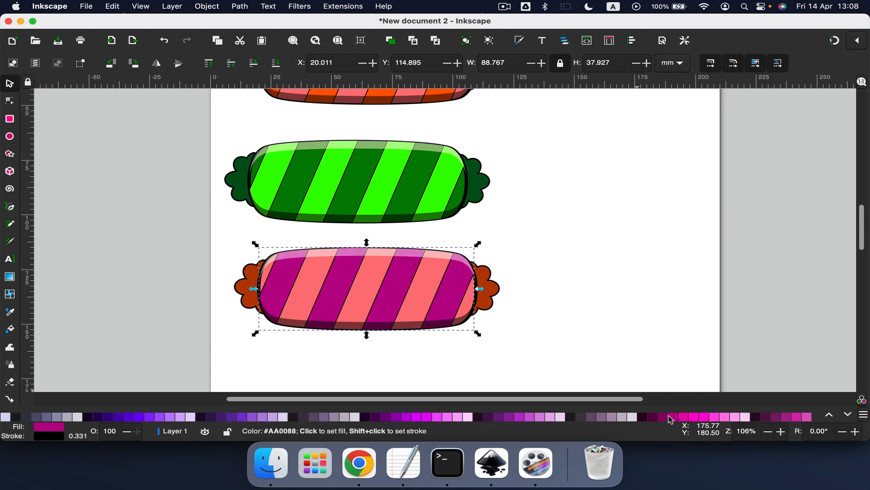
# - Fill the pink body of the third sweet with light yellow
pyautogui.hscroll(-1, 377, 299)
pyautogui.scroll(-1, 368, 292)
pyautogui.click(369, 292)
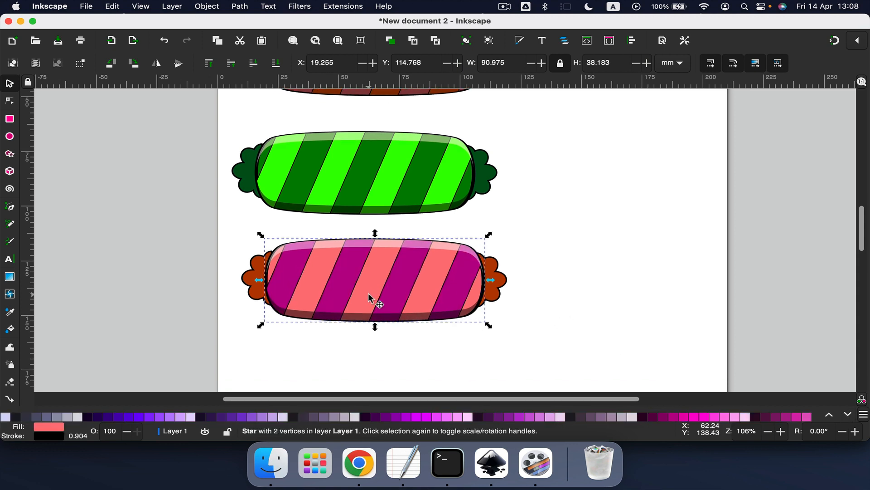
pyautogui.click(830, 414)
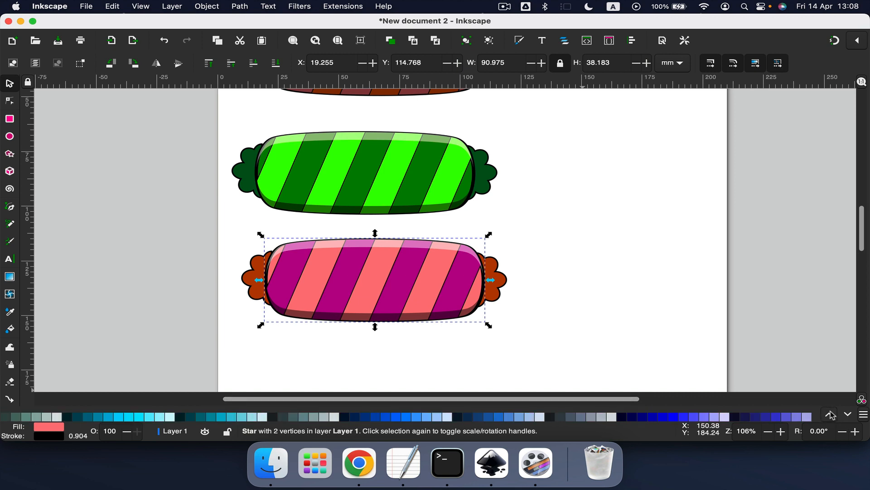
pyautogui.click(830, 413)
pyautogui.click(847, 415)
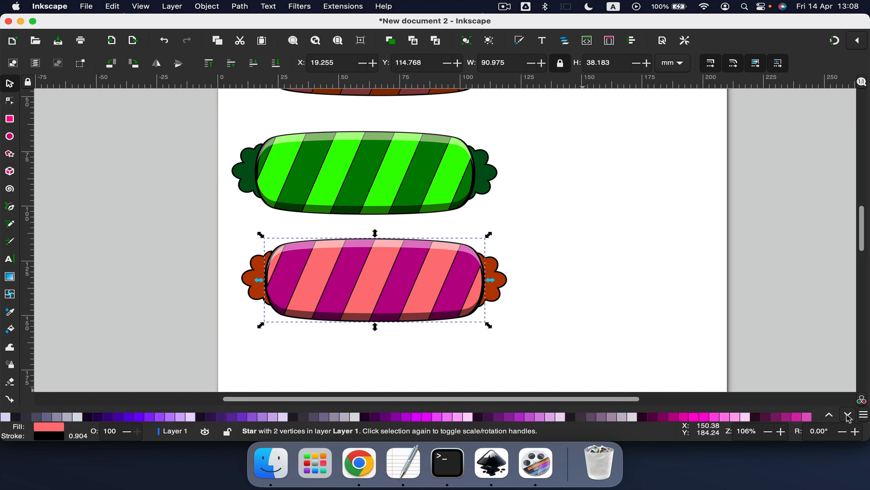
pyautogui.click(847, 415)
pyautogui.click(830, 414)
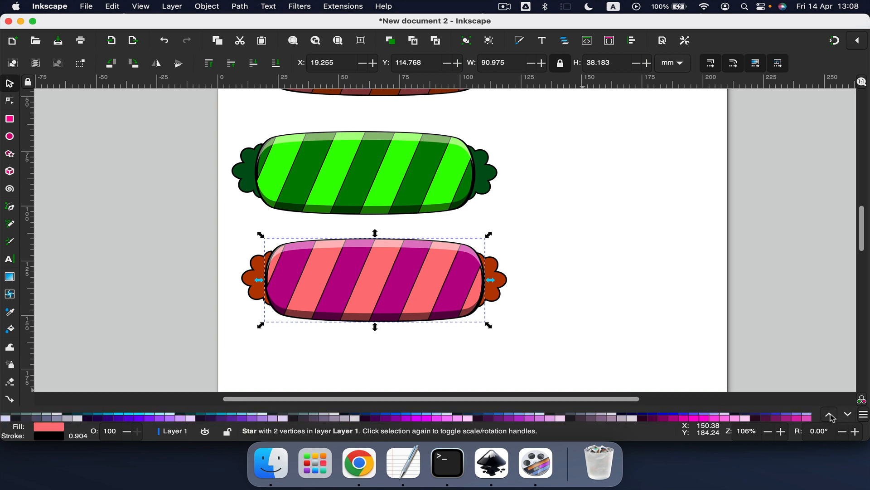
pyautogui.click(830, 414)
pyautogui.click(830, 414)
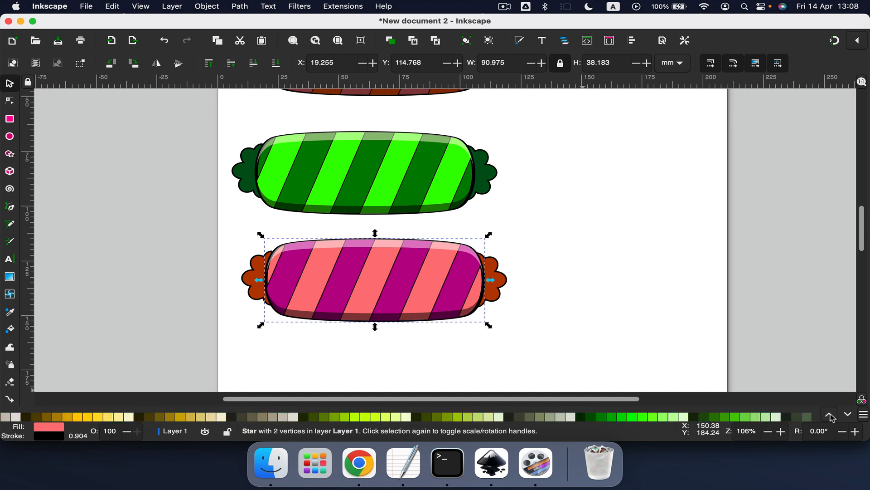
pyautogui.click(114, 421)
pyautogui.click(621, 319)
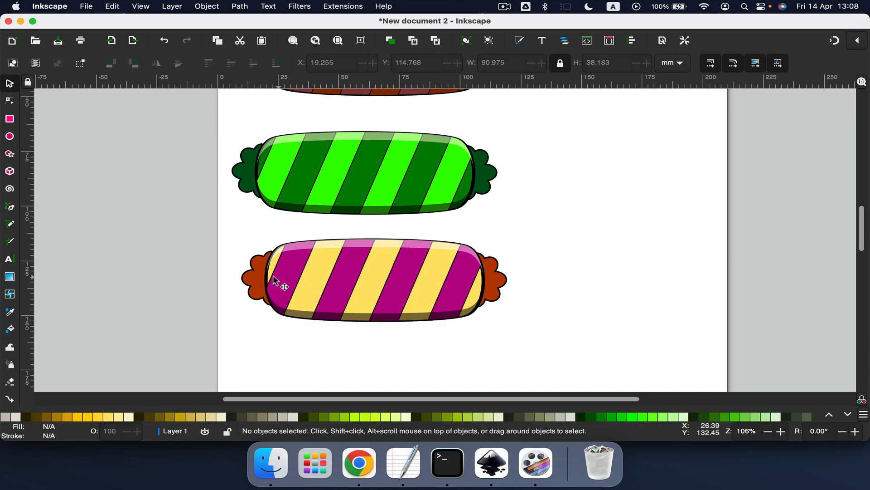
# - Fill both scalloped wrapper ends of the magenta and yellow sweet with dark gold
pyautogui.click(256, 281)
pyautogui.keyDown('shift'); pyautogui.click(501, 277); pyautogui.keyUp('shift')
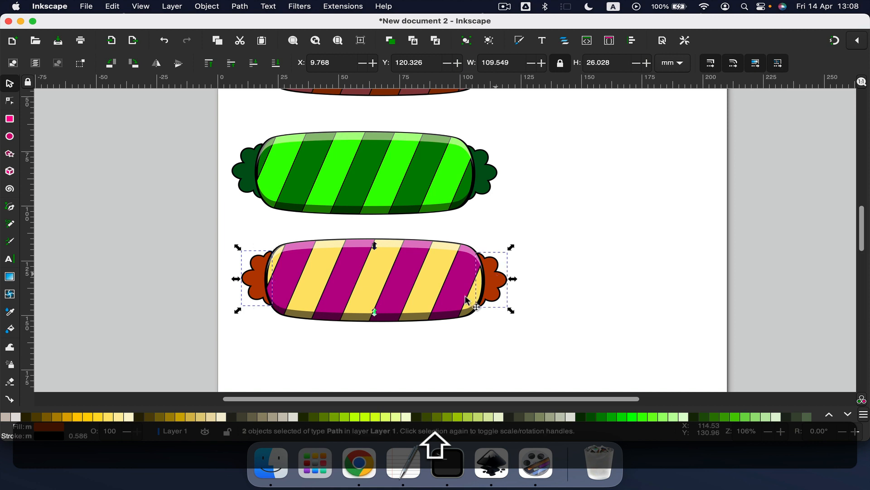
pyautogui.click(57, 416)
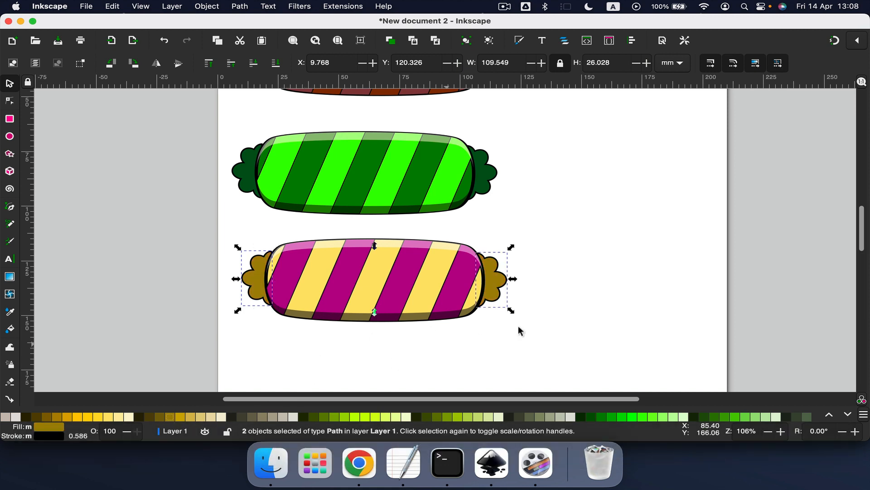
pyautogui.click(561, 302)
# - View the three sweets together and look through the colour variations in Lesson 8 - Part 2 - Sweets in wrappers.svg
pyautogui.keyDown('ctrl'); pyautogui.scroll(-2, 584, 296); pyautogui.keyUp('ctrl')
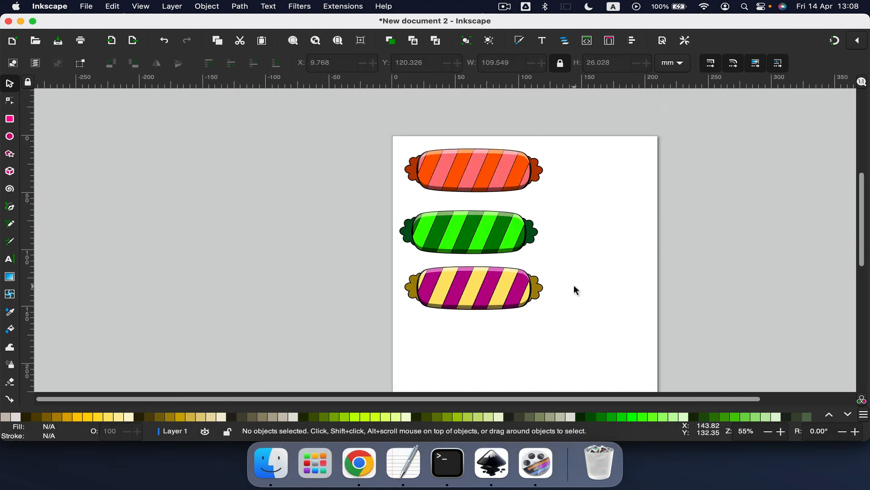
pyautogui.scroll(2, 575, 288)
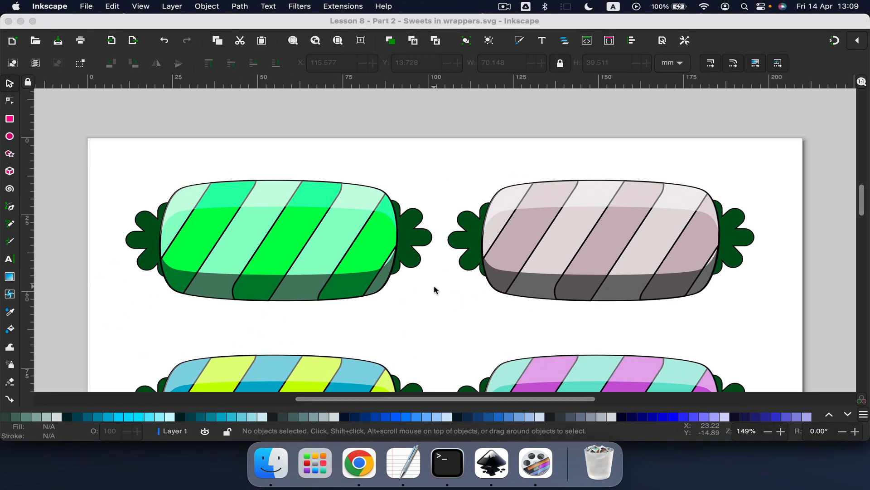
pyautogui.keyDown('ctrl'); pyautogui.scroll(-2, 435, 288); pyautogui.keyUp('ctrl')
pyautogui.scroll(-4, 436, 291)
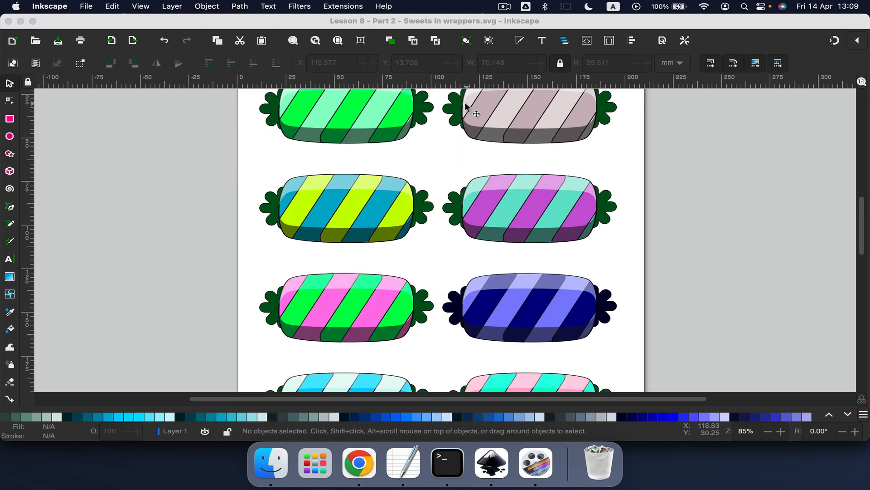
pyautogui.scroll(-5, 419, 216)
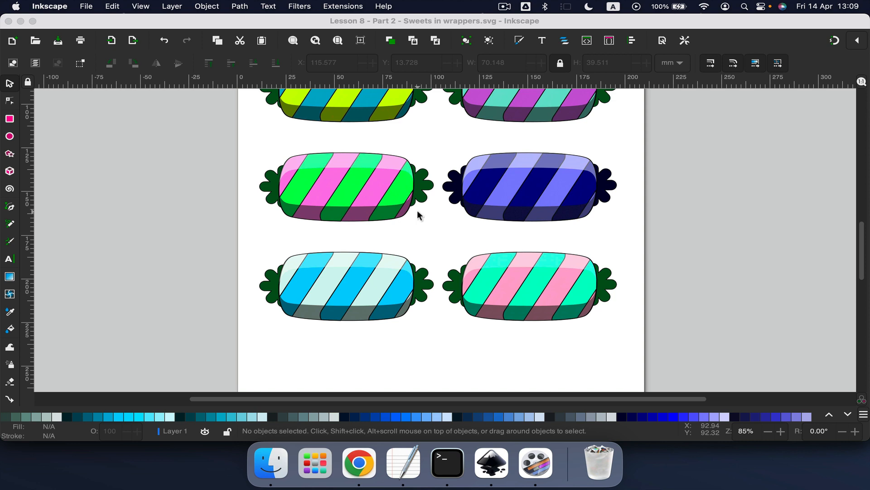
# - Fill both scalloped wrapper ends of the light blue striped sweet with dark navy blue
pyautogui.click(419, 286)
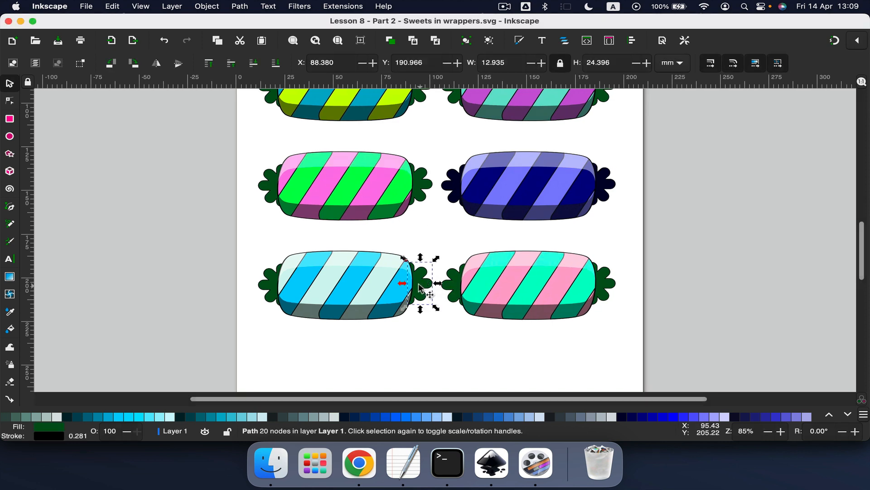
pyautogui.keyDown('shift'); pyautogui.click(266, 285); pyautogui.keyUp('shift')
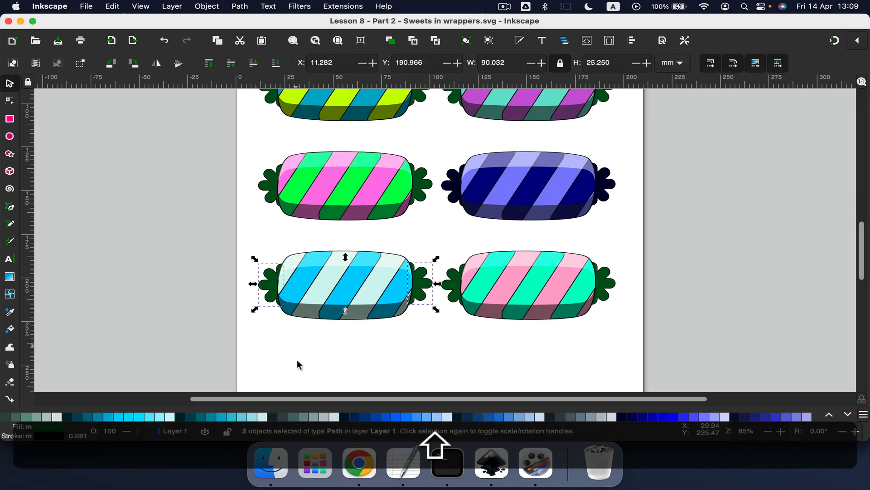
pyautogui.click(358, 419)
pyautogui.click(240, 196)
# - Save the drawing as Lesson 8 - Part 2 - Sweets in wrappers in Portable Document Format (*.pdf) with the default PDF options
pyautogui.scroll(-1, 260, 231)
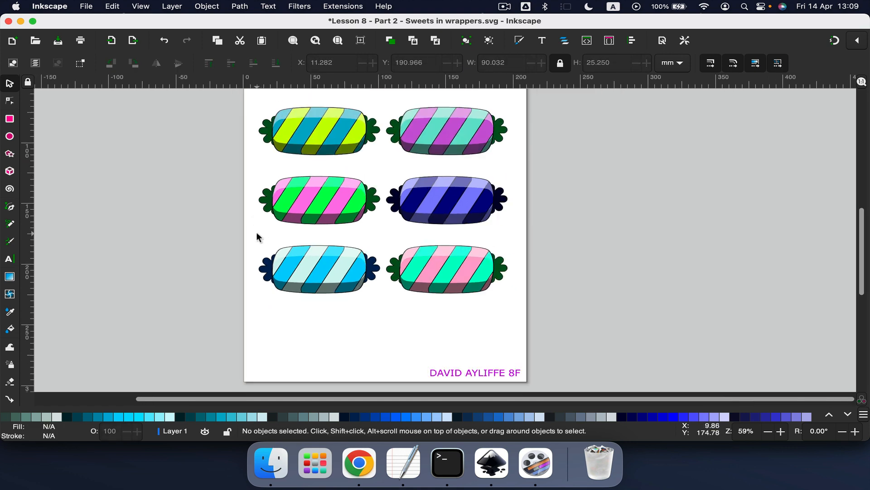
pyautogui.scroll(5, 263, 231)
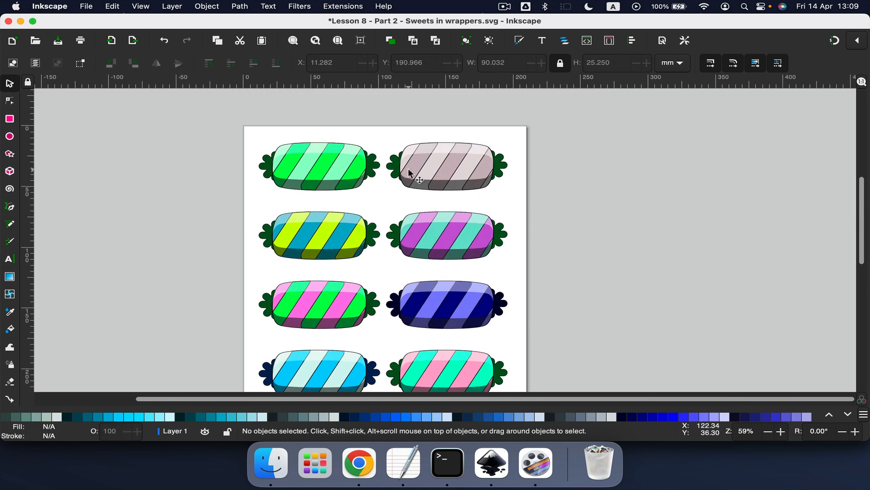
pyautogui.scroll(-5, 412, 226)
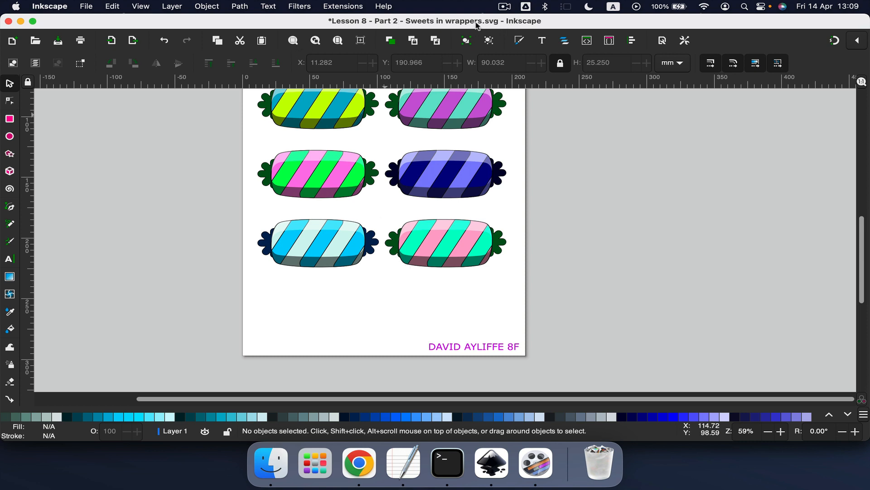
pyautogui.click(85, 6)
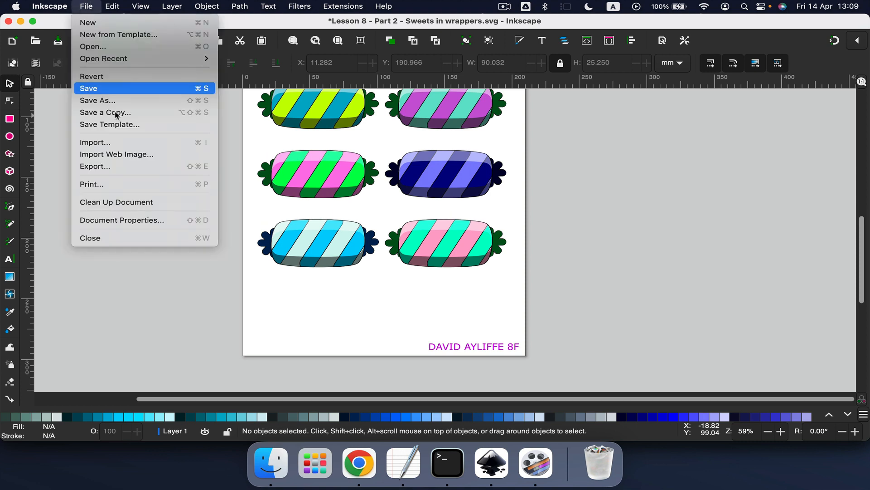
pyautogui.click(115, 100)
pyautogui.click(407, 355)
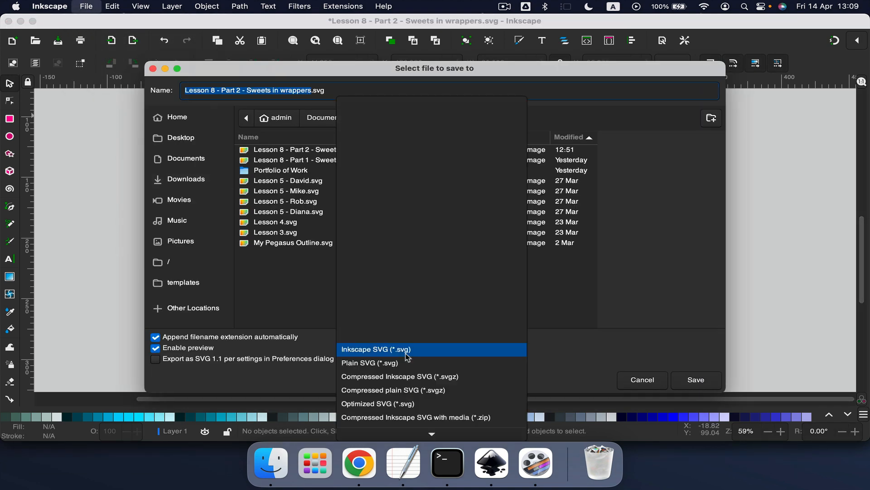
pyautogui.scroll(-5, 428, 353)
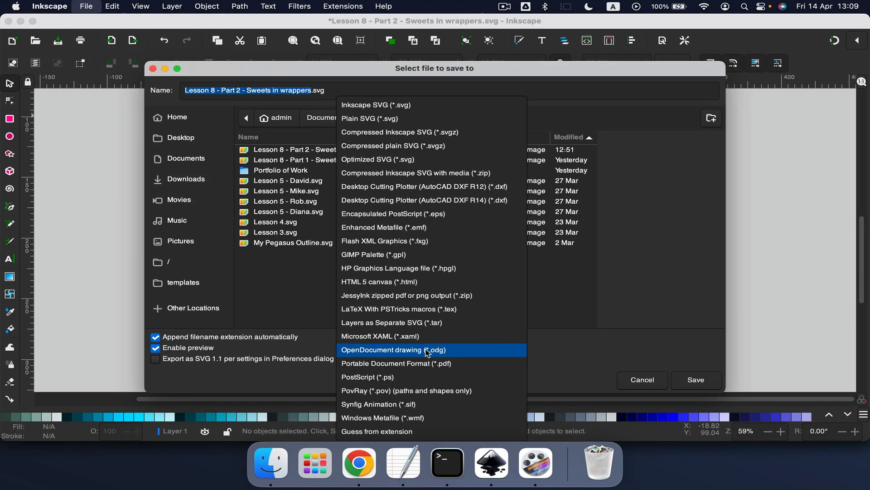
pyautogui.click(414, 362)
pyautogui.click(708, 381)
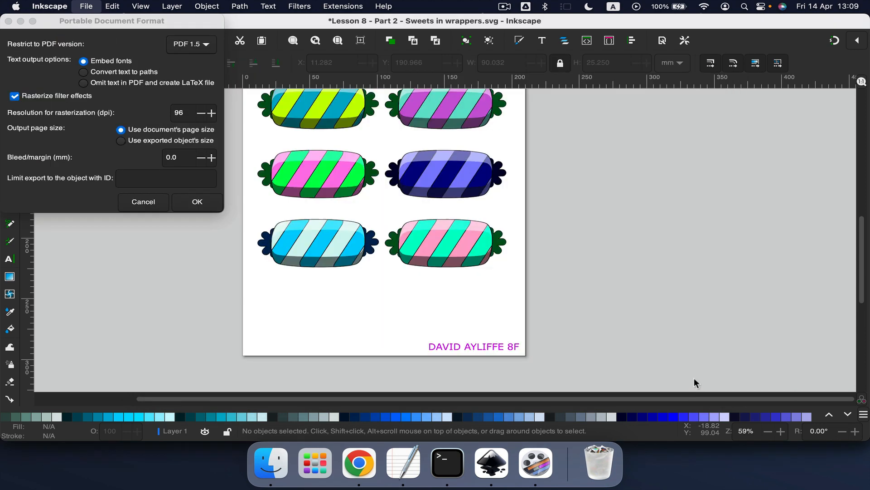
pyautogui.press('Return')
# - Open the Inkscape Portfolio of Work (Checkpoint #2) PDF from the Portfolio of Work folder in Preview and go to page 17
pyautogui.moveTo(869, 156); pyautogui.dragTo(135, 53)
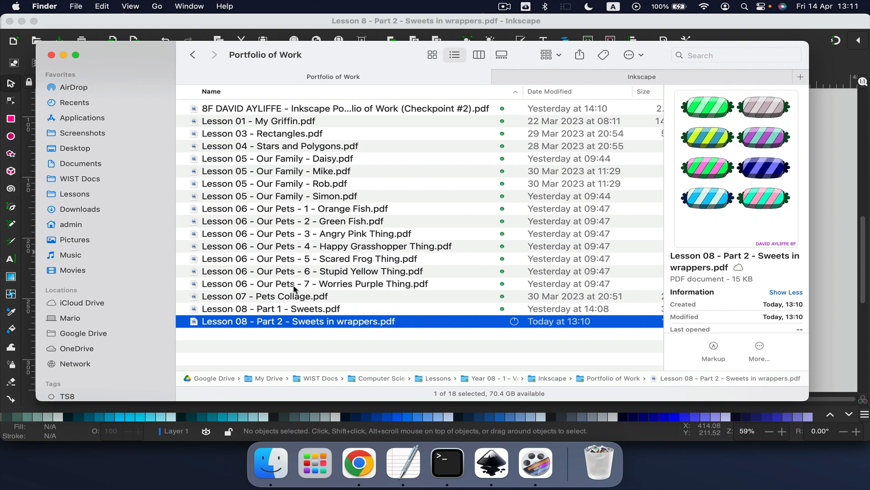
pyautogui.click(381, 109)
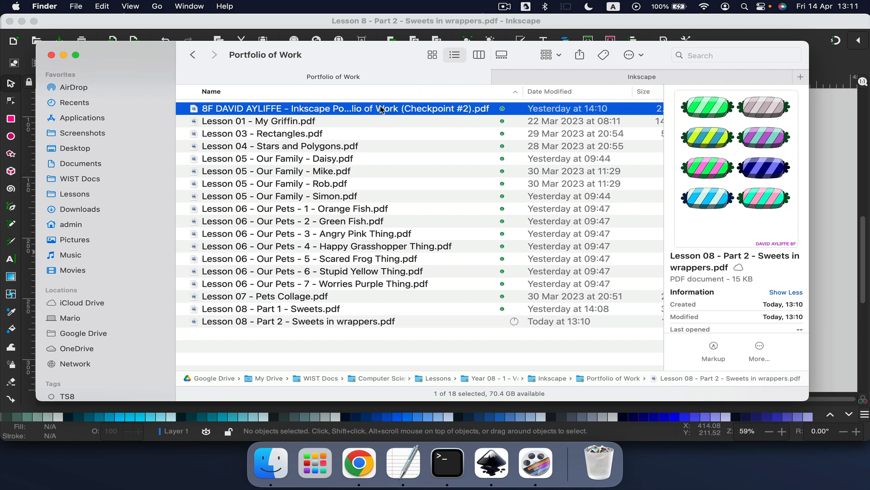
pyautogui.doubleClick(381, 109)
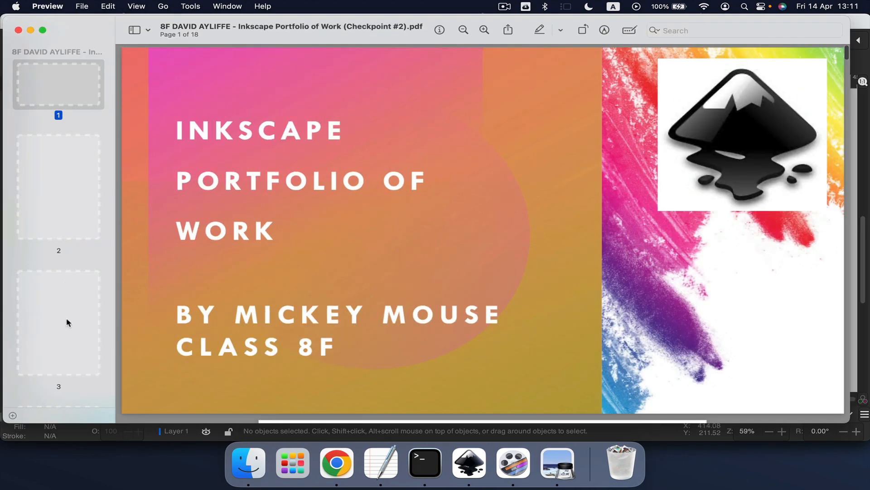
pyautogui.scroll(-20, 67, 323)
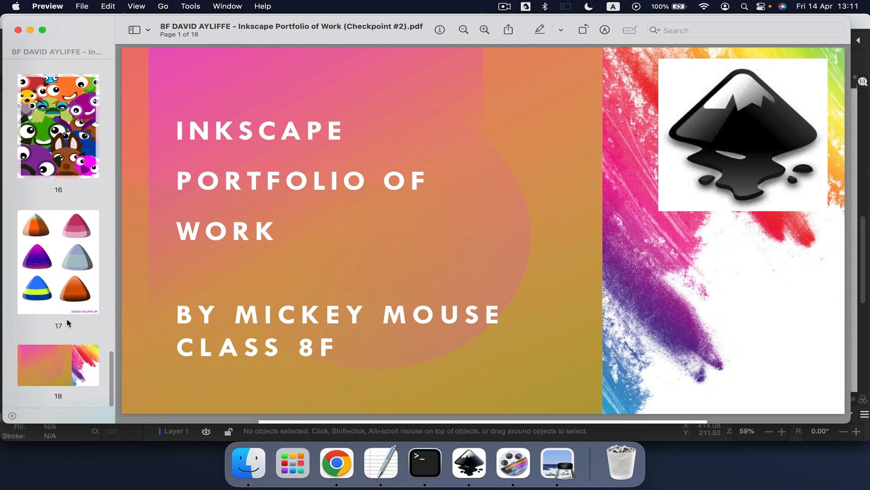
pyautogui.click(68, 275)
# - Insert Lesson 08 - Part 2 - Sweets in wrappers.pdf from Finder into the portfolio PDF directly after page 17
pyautogui.press('super+Tab')
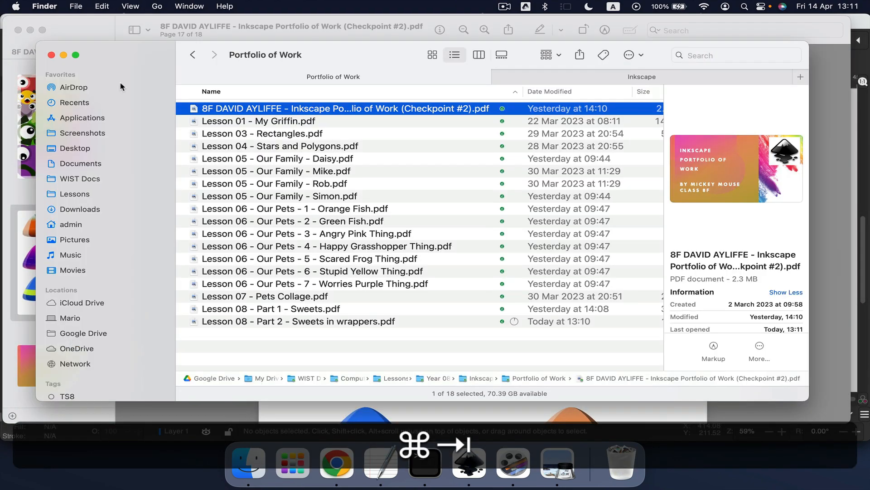
pyautogui.moveTo(123, 56); pyautogui.dragTo(247, 37)
pyautogui.moveTo(385, 304); pyautogui.dragTo(46, 363)
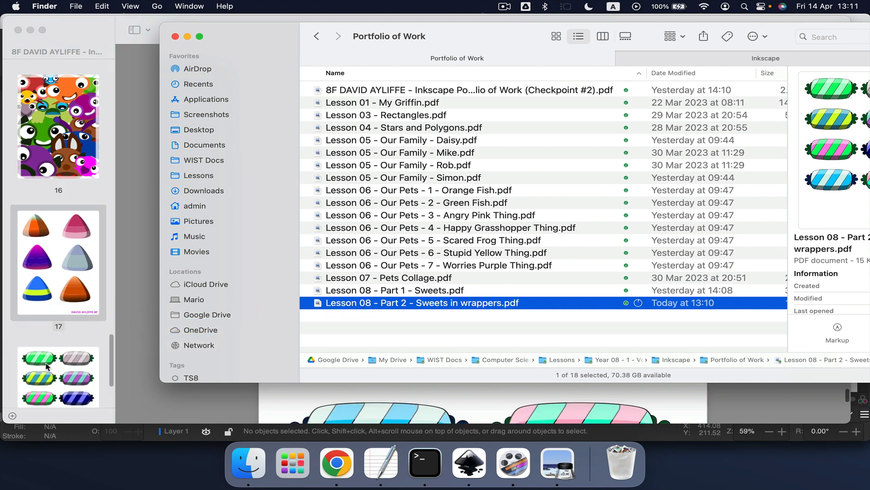
# - Look through the portfolio pages around the inserted sweets in wrappers page to check the page order
pyautogui.click(51, 334)
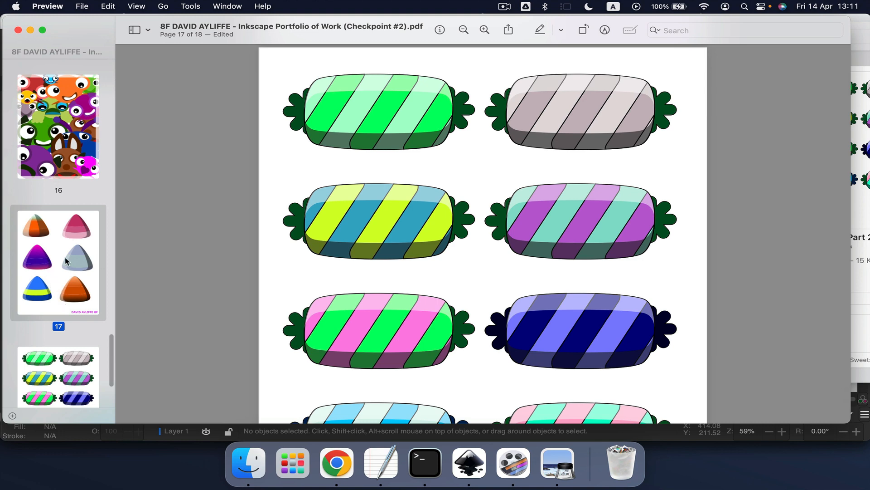
pyautogui.press('Up')
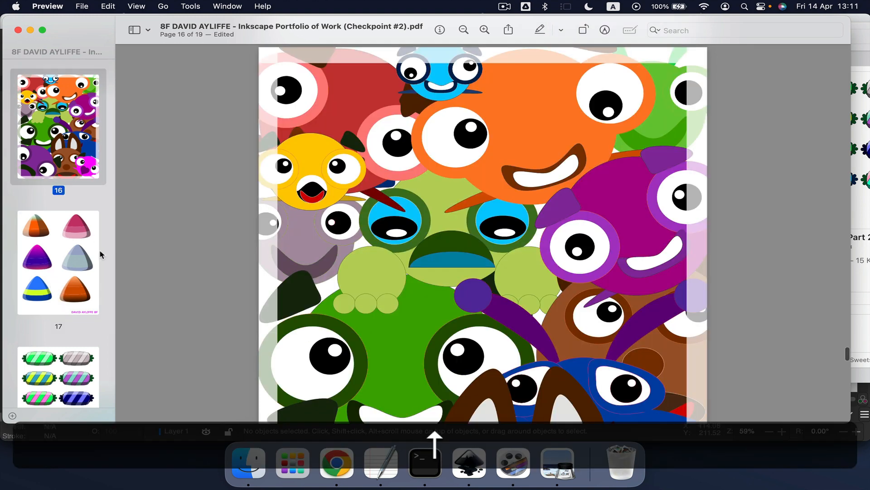
pyautogui.press('Down')
pyautogui.scroll(-4, 358, 238)
pyautogui.scroll(-2, 361, 242)
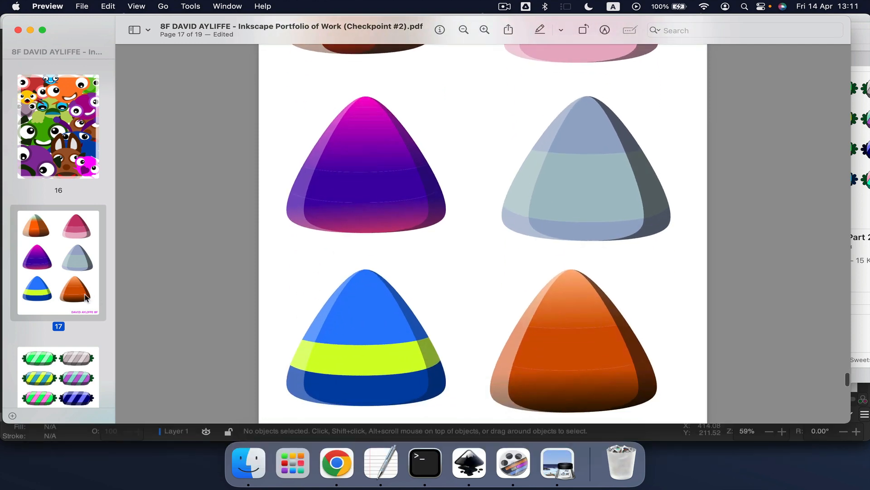
pyautogui.click(32, 365)
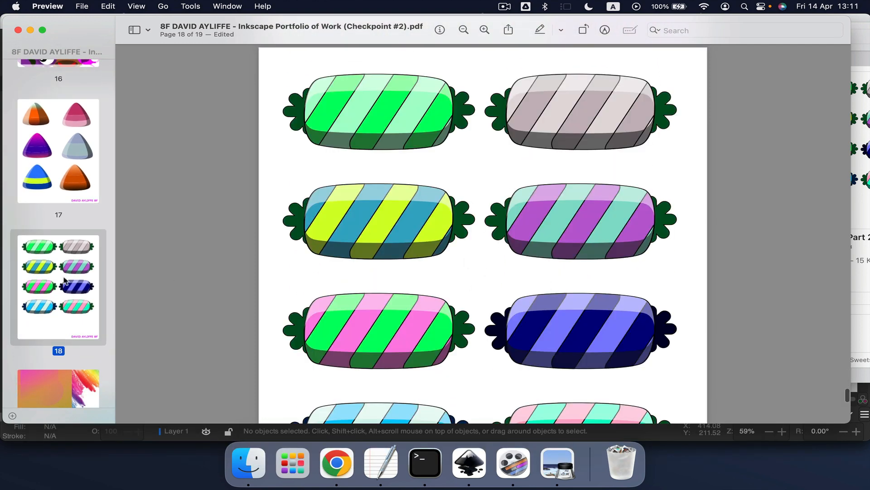
pyautogui.press('Up')
pyautogui.press('Down')
pyautogui.press('Down')
pyautogui.press('Up')
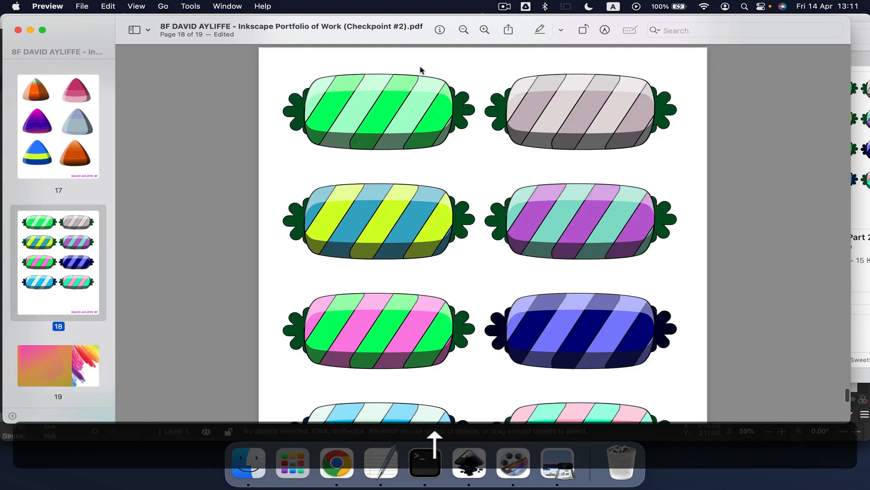